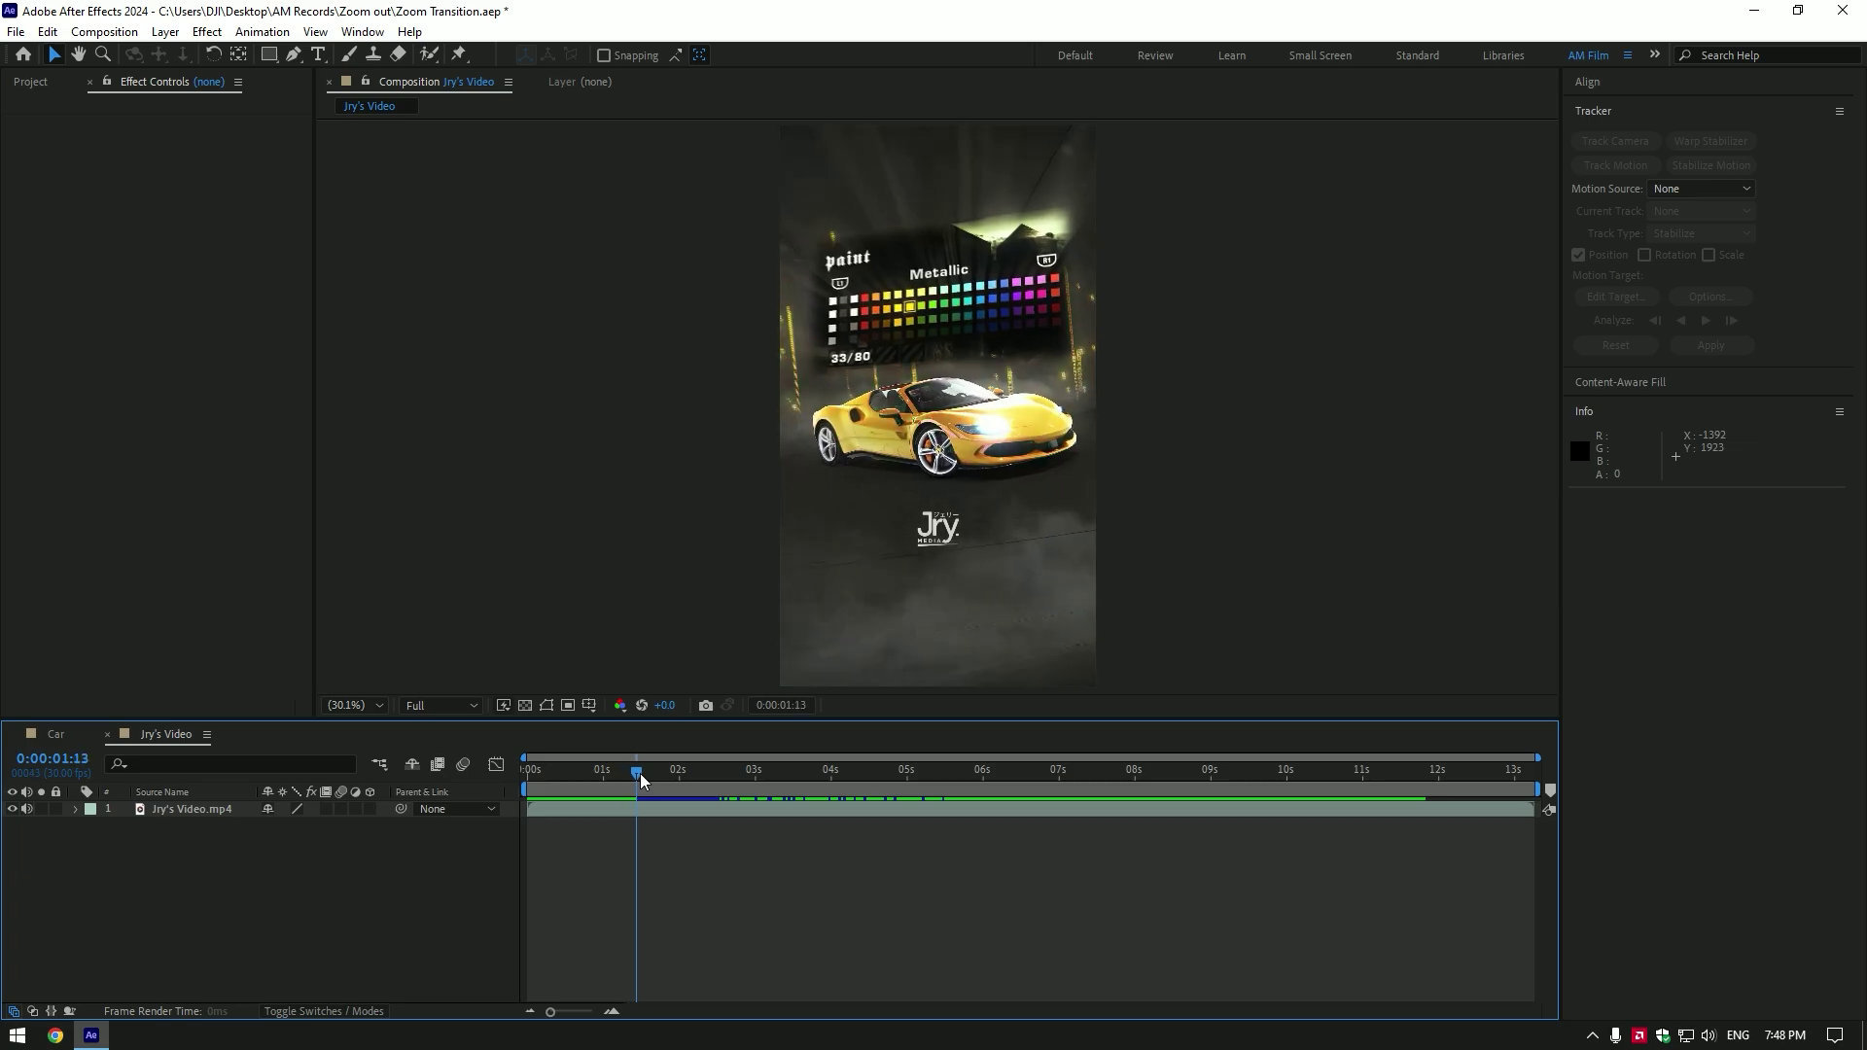
Switch to the Car composition and scrub through its car clip
click(60, 733)
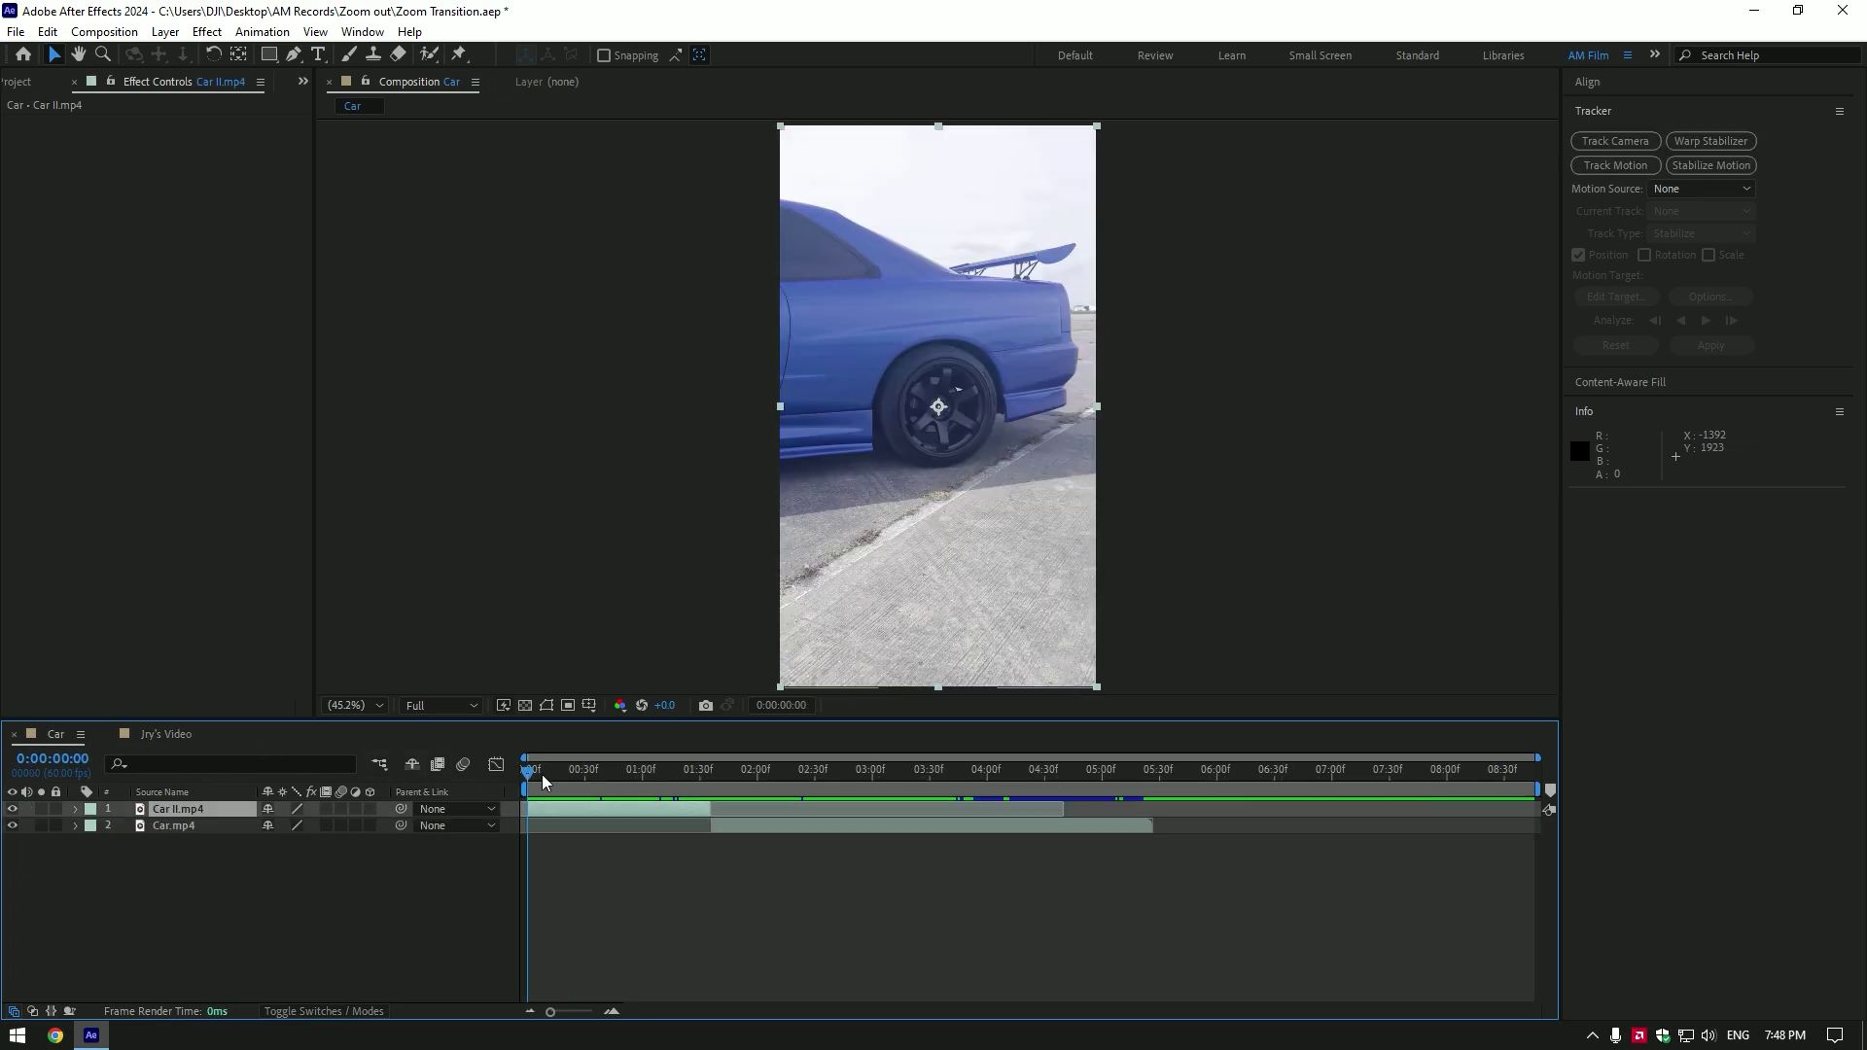
mouse_move(541, 774)
mouse_down()
mouse_move(751, 766)
mouse_move(526, 774)
mouse_up()
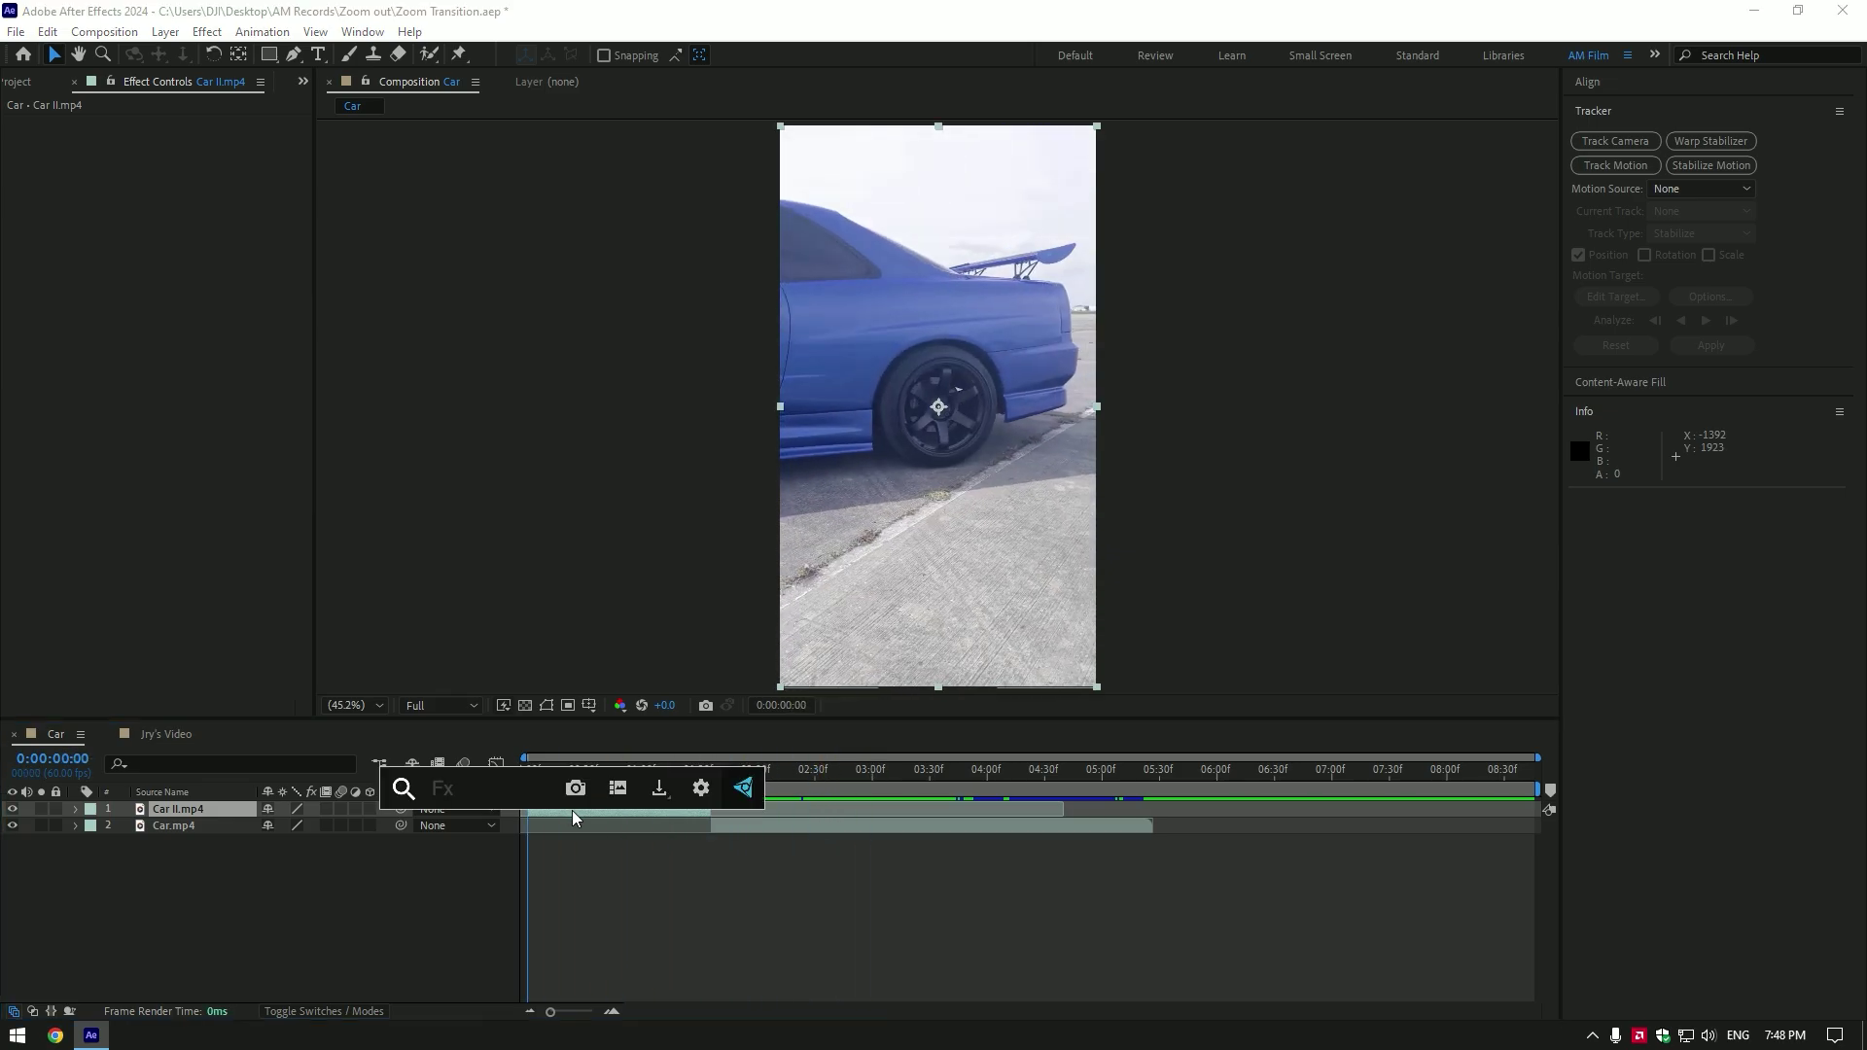
text(mocha)
Apply Mocha AE and track an ellipse around the car's rear wheel through the clip
key(Return)
click(101, 183)
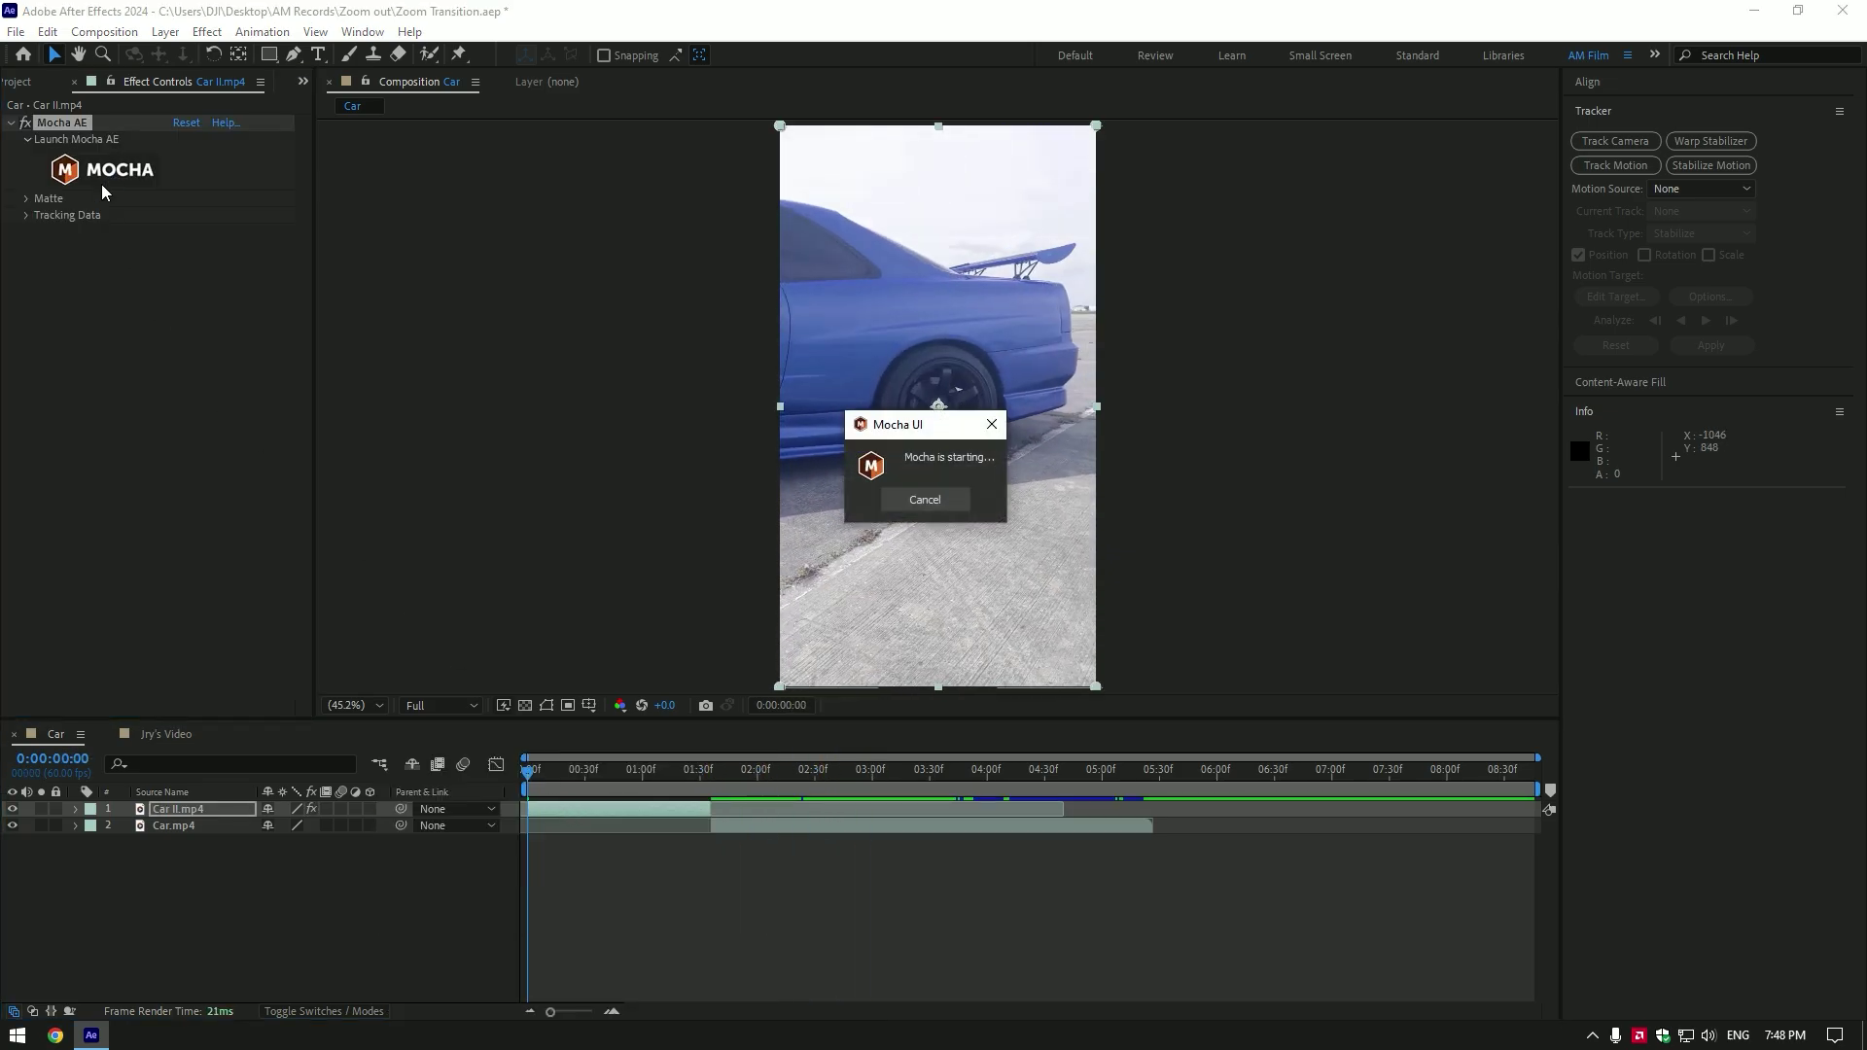
click(254, 63)
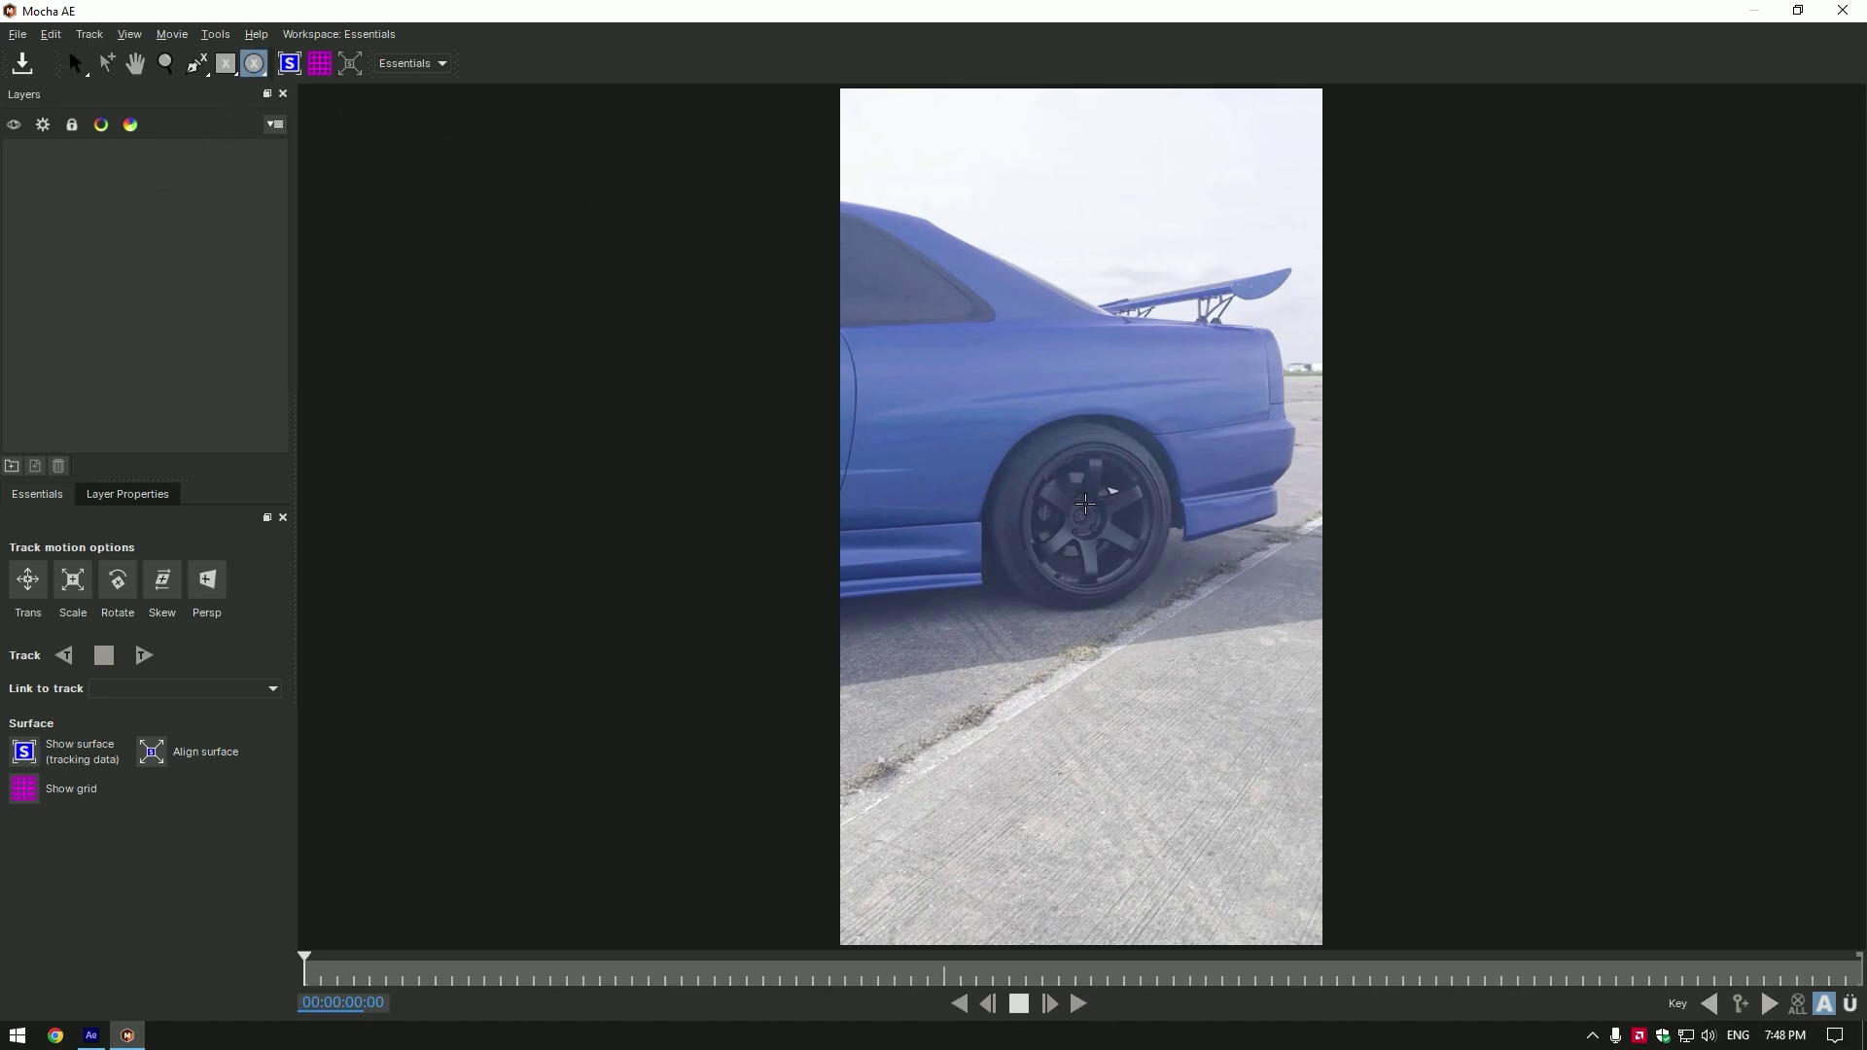
scroll(1080, 511, up, 3)
drag(1223, 659, 1225, 661)
scroll(1226, 662, up, 2)
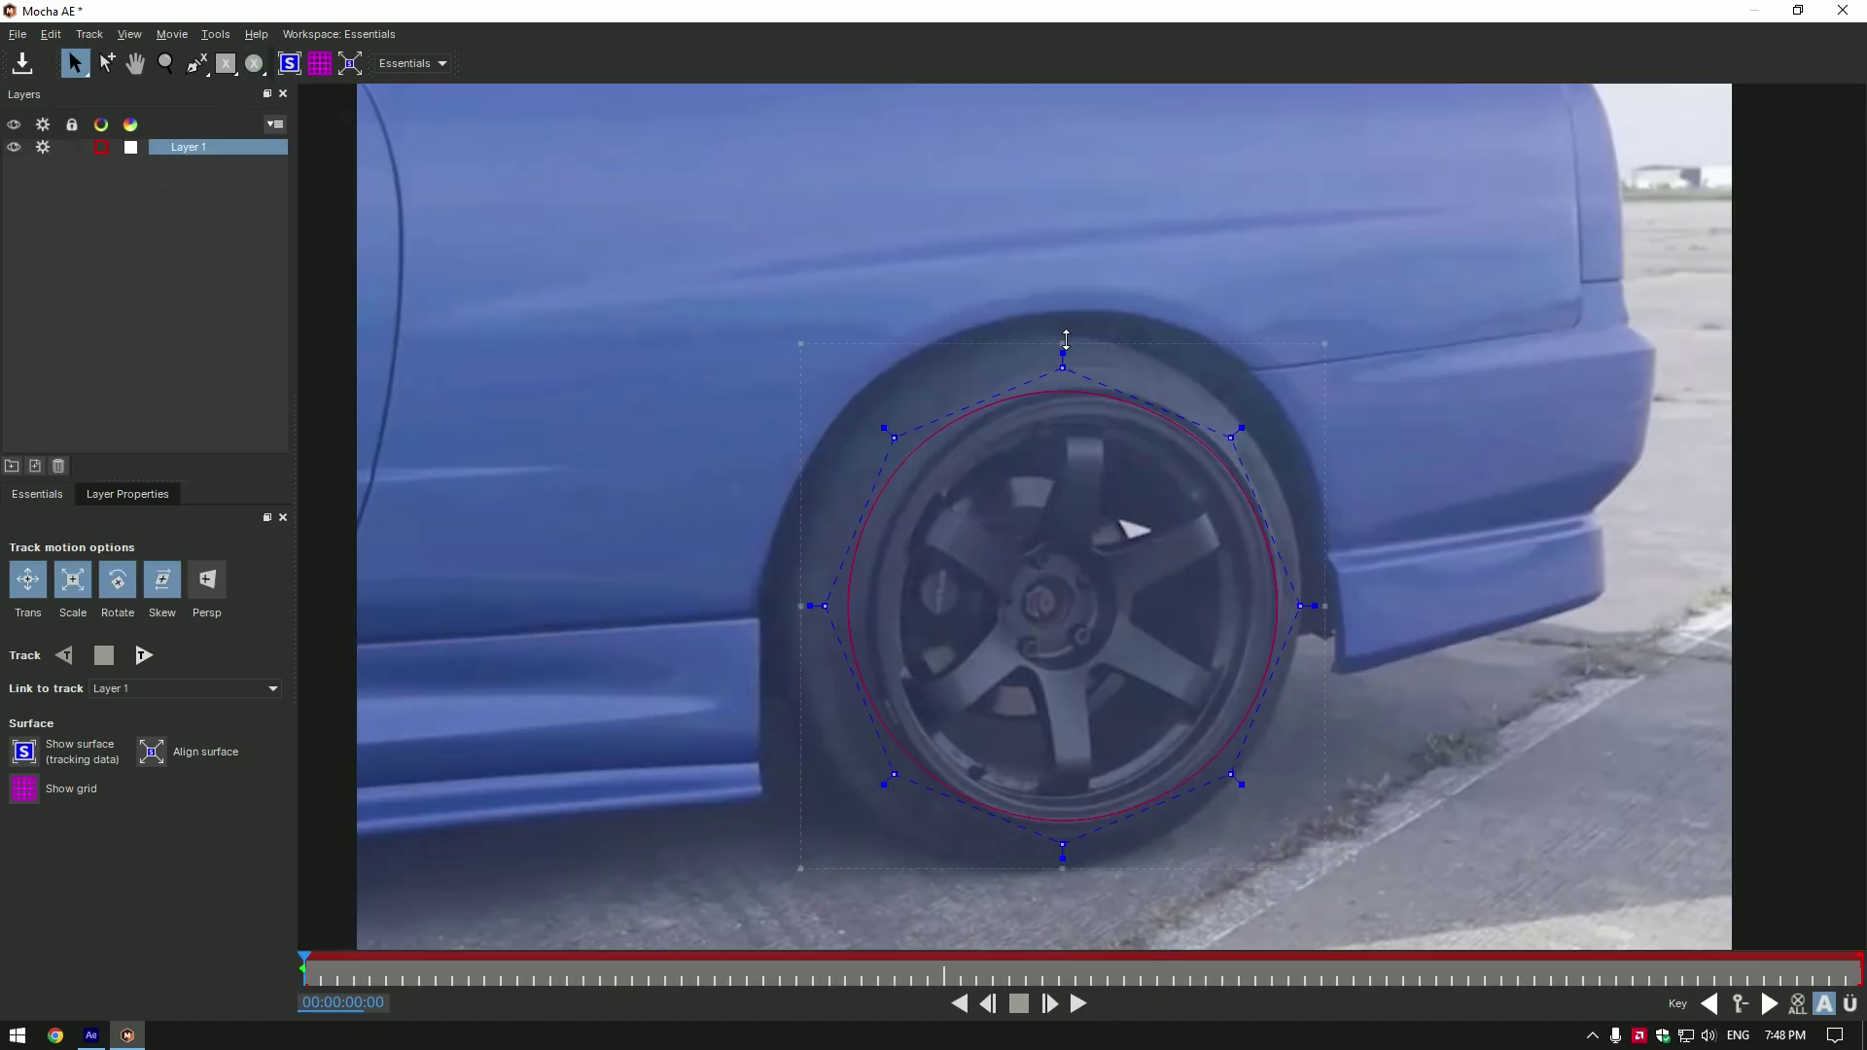
scroll(1017, 658, down, 2)
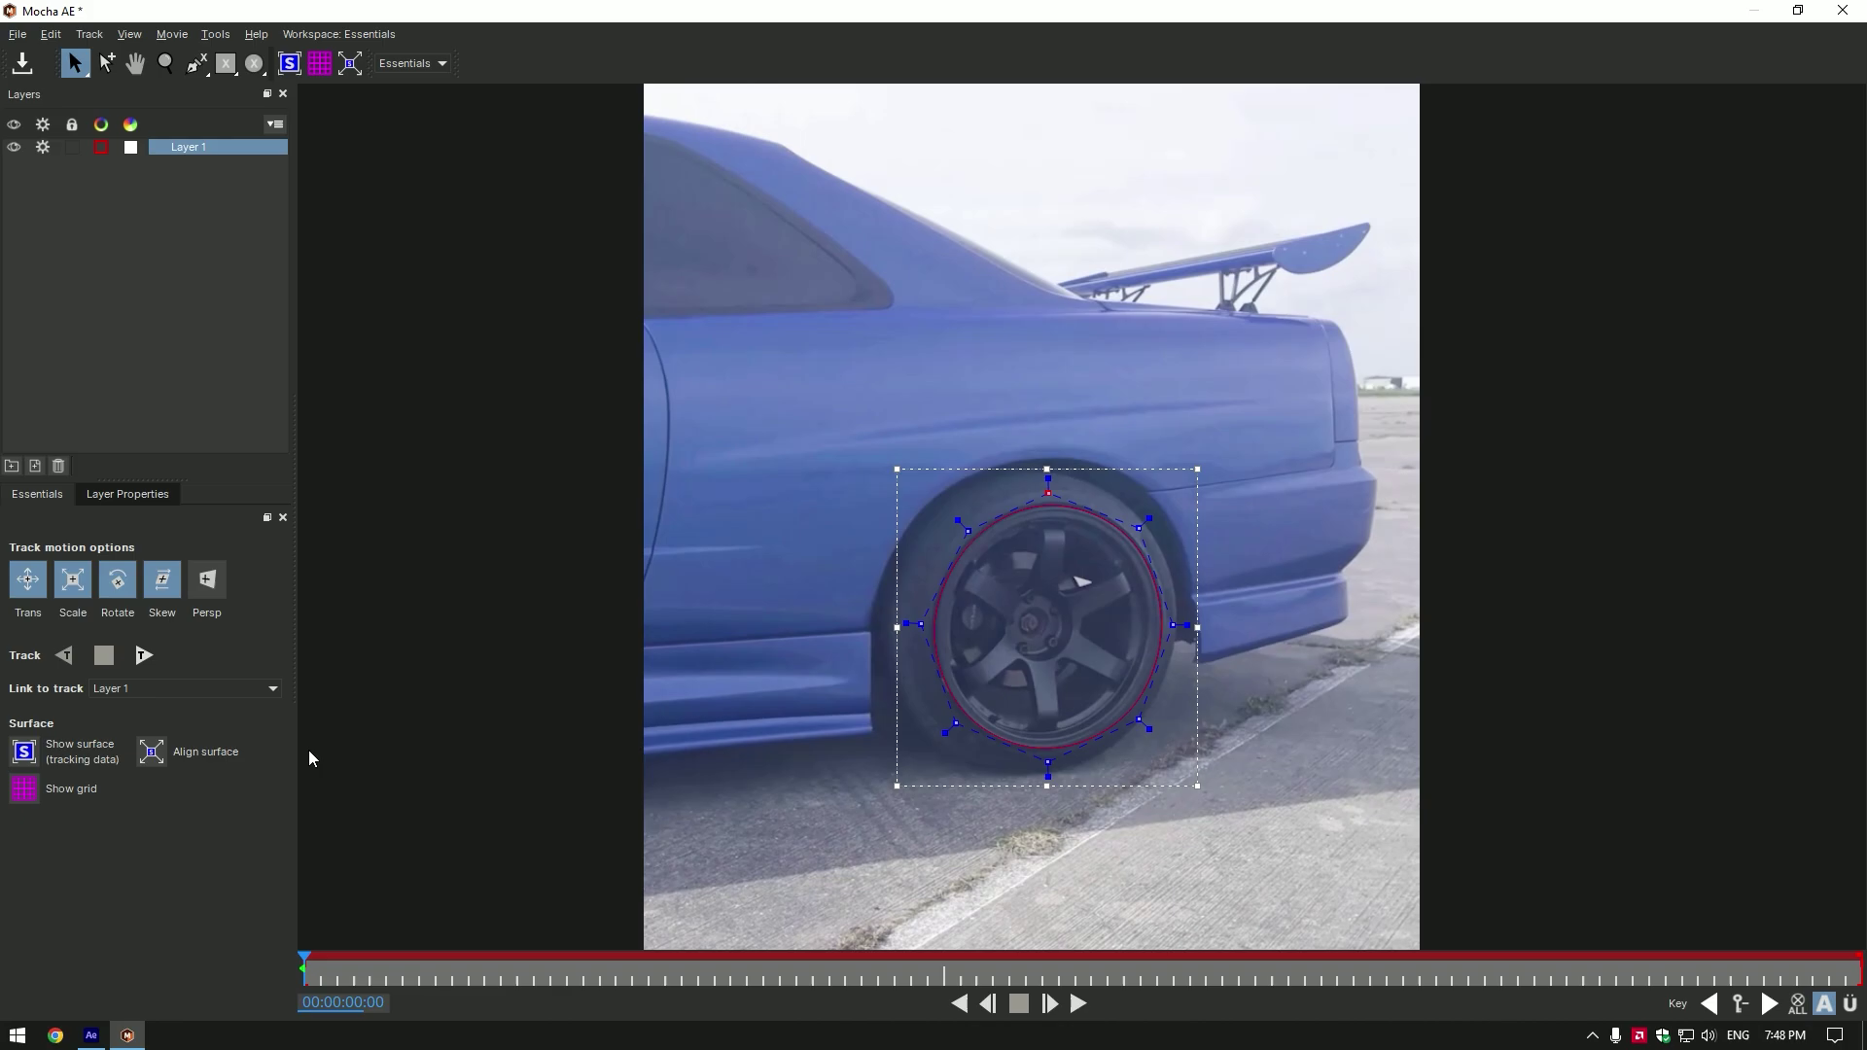
click(144, 654)
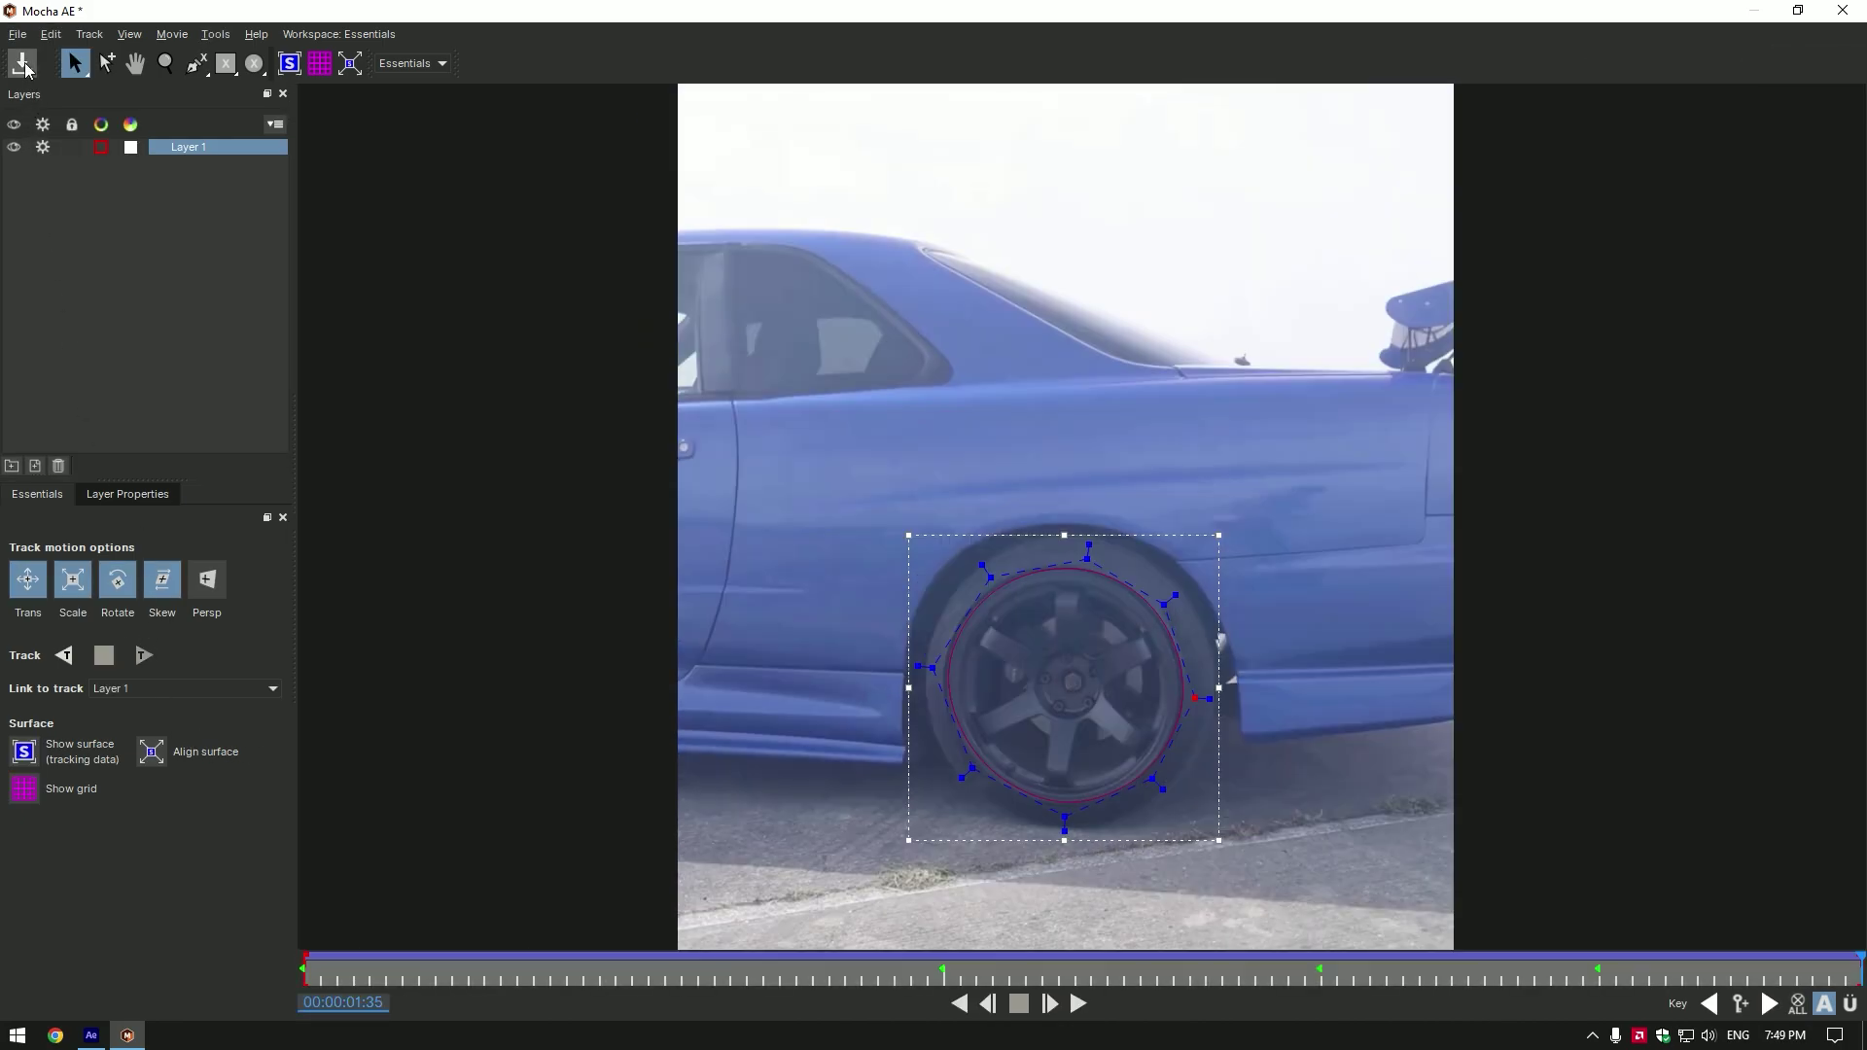
Return to After Effects and turn on Apply Matte for the tracked wheel shape
click(1843, 11)
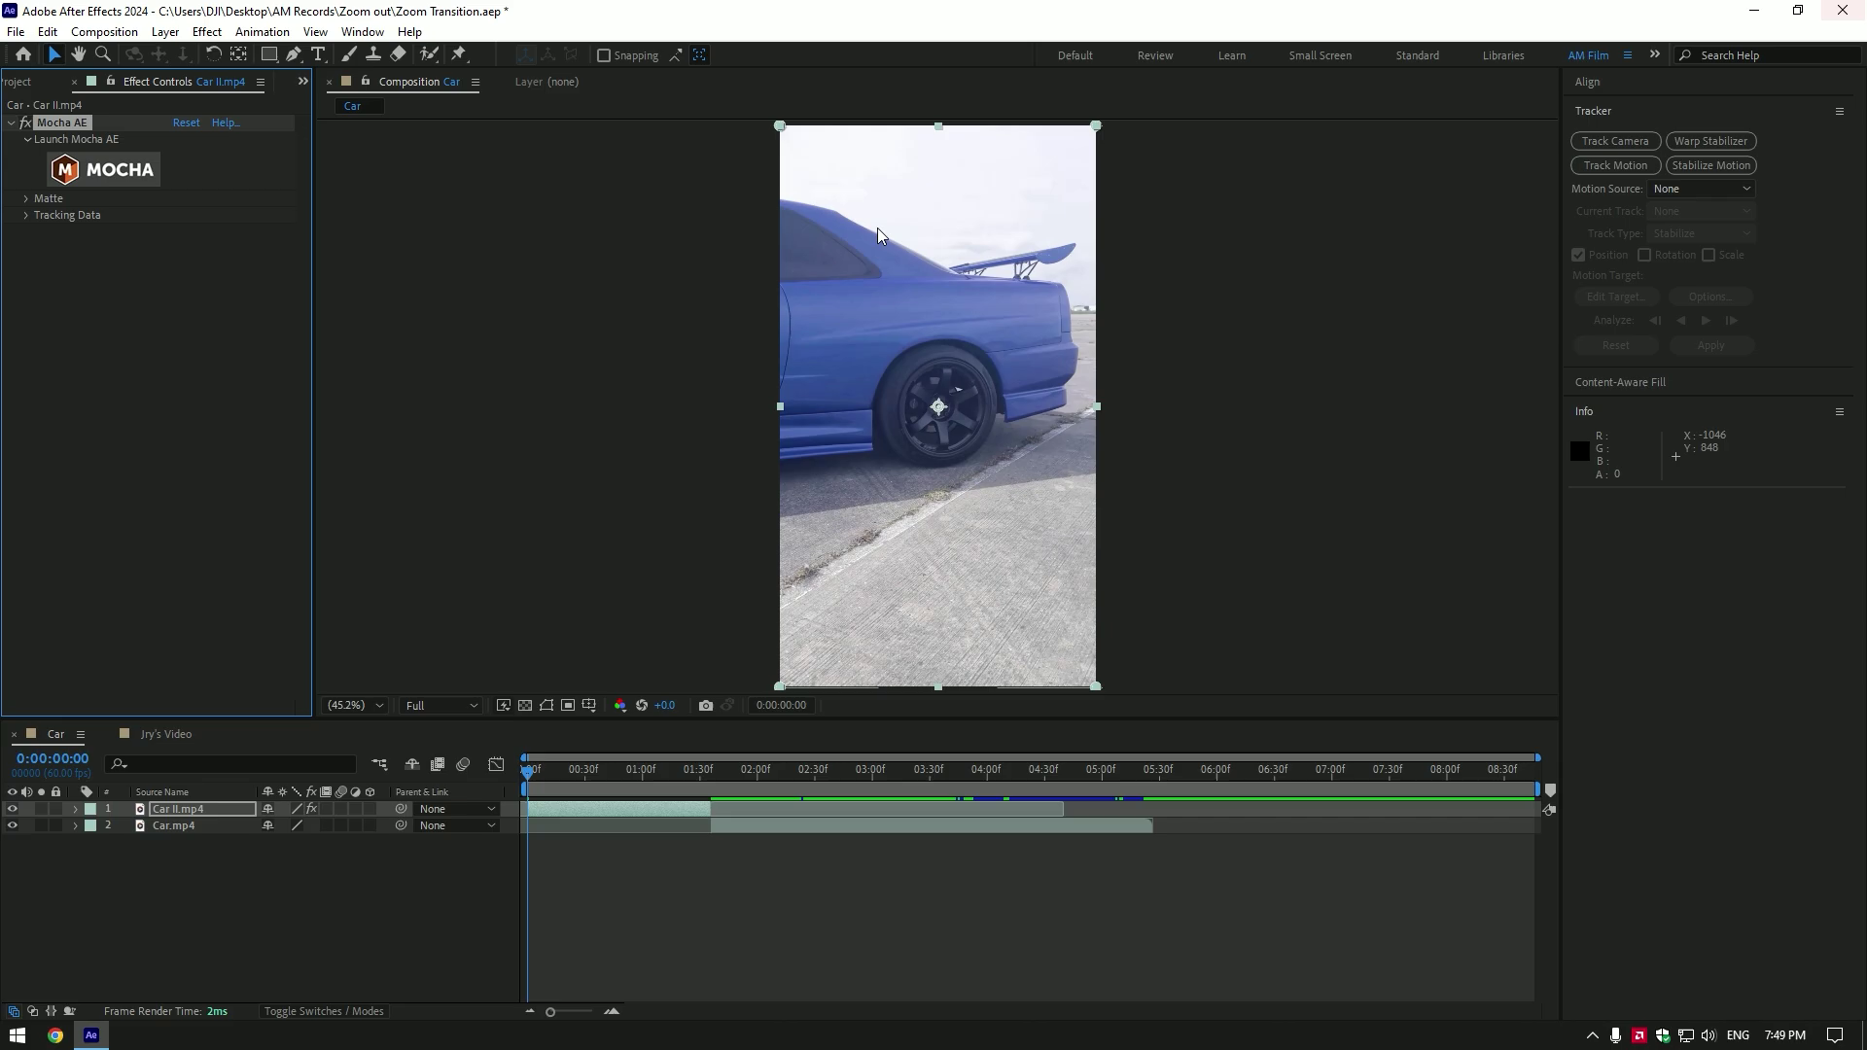
click(26, 200)
click(178, 230)
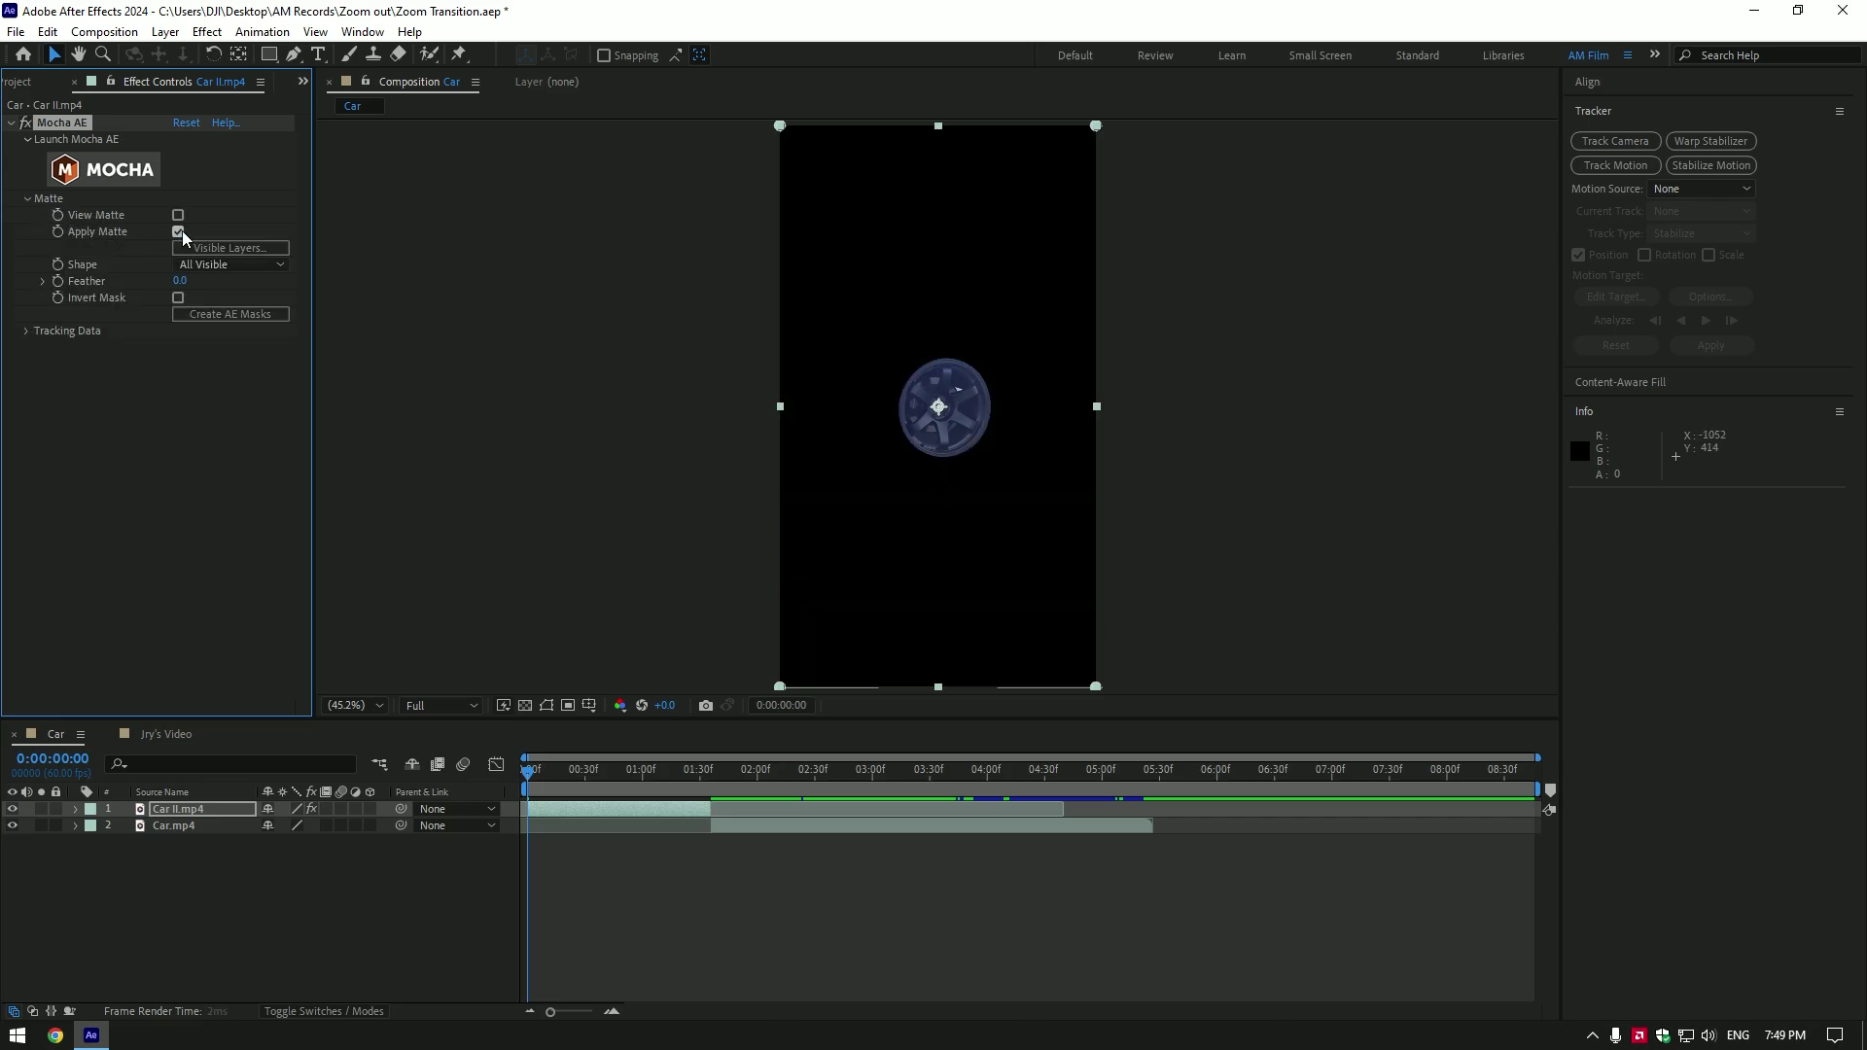
Duplicate the matted car layer and invert the matte on the copy
click(175, 809)
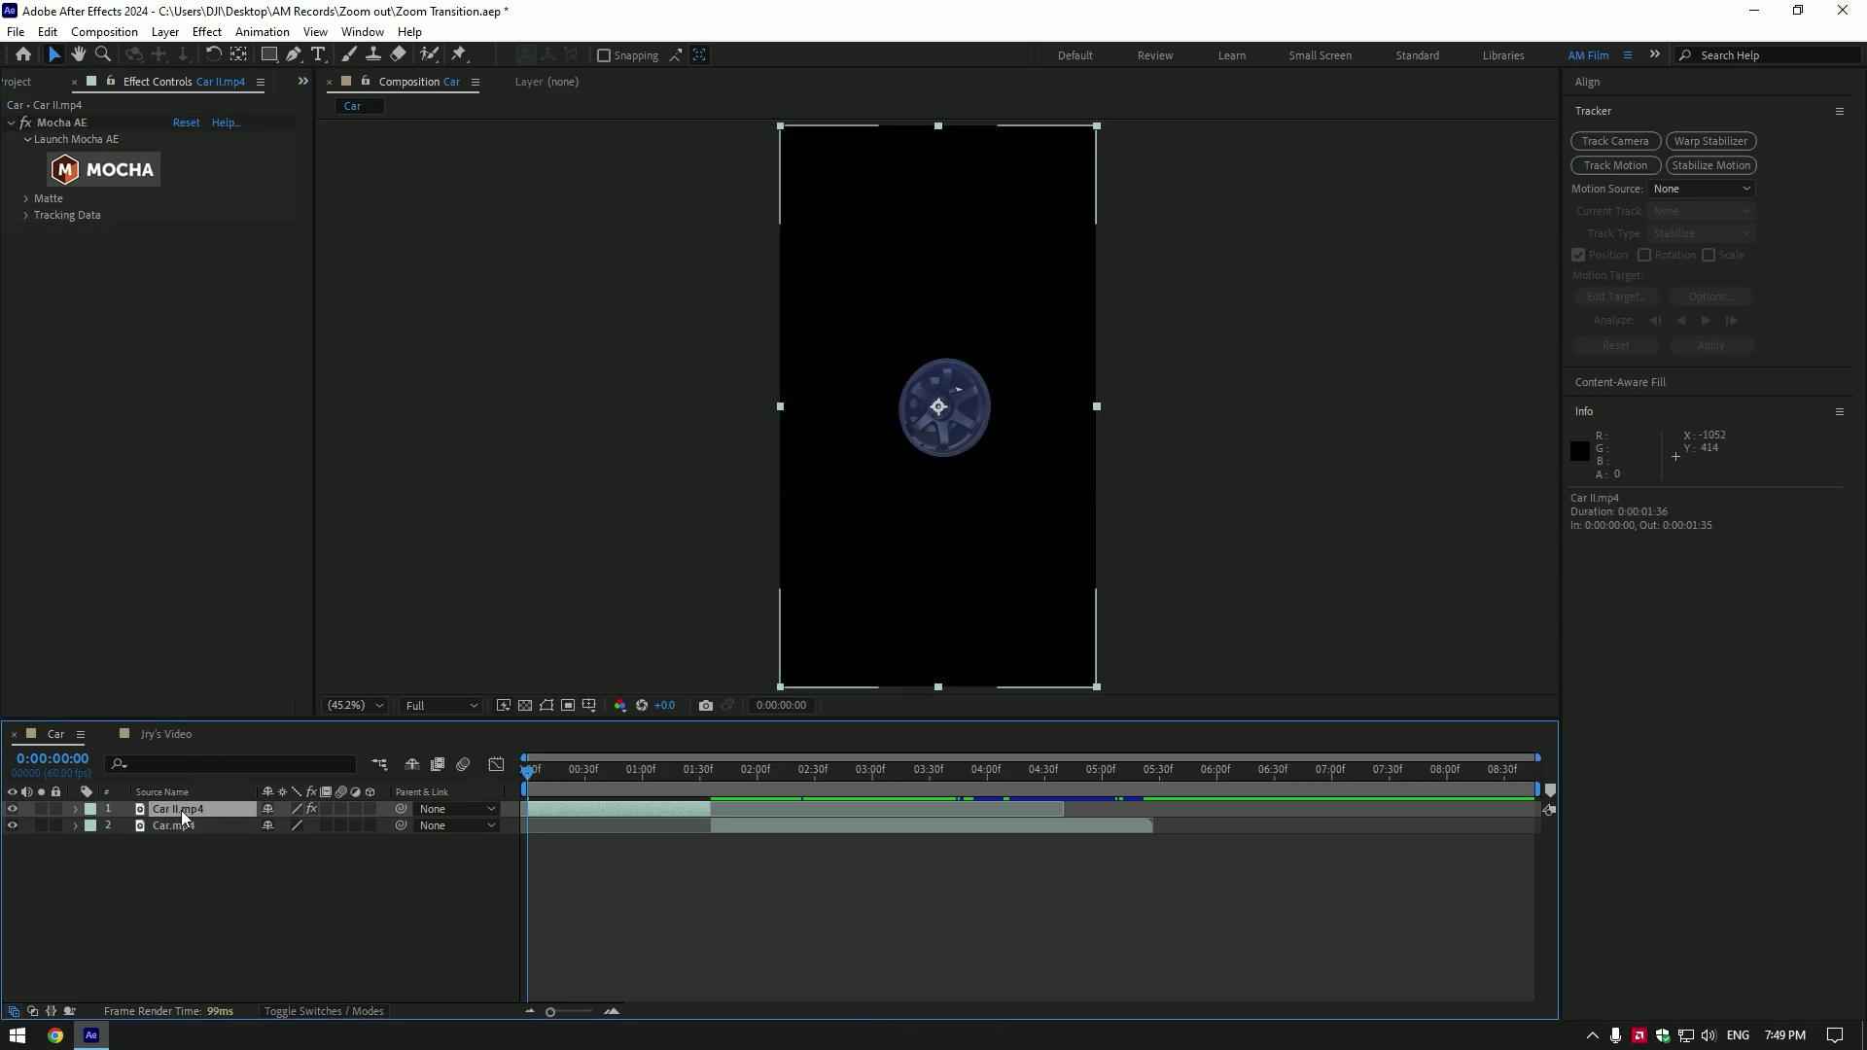
key(ctrl+d)
click(27, 199)
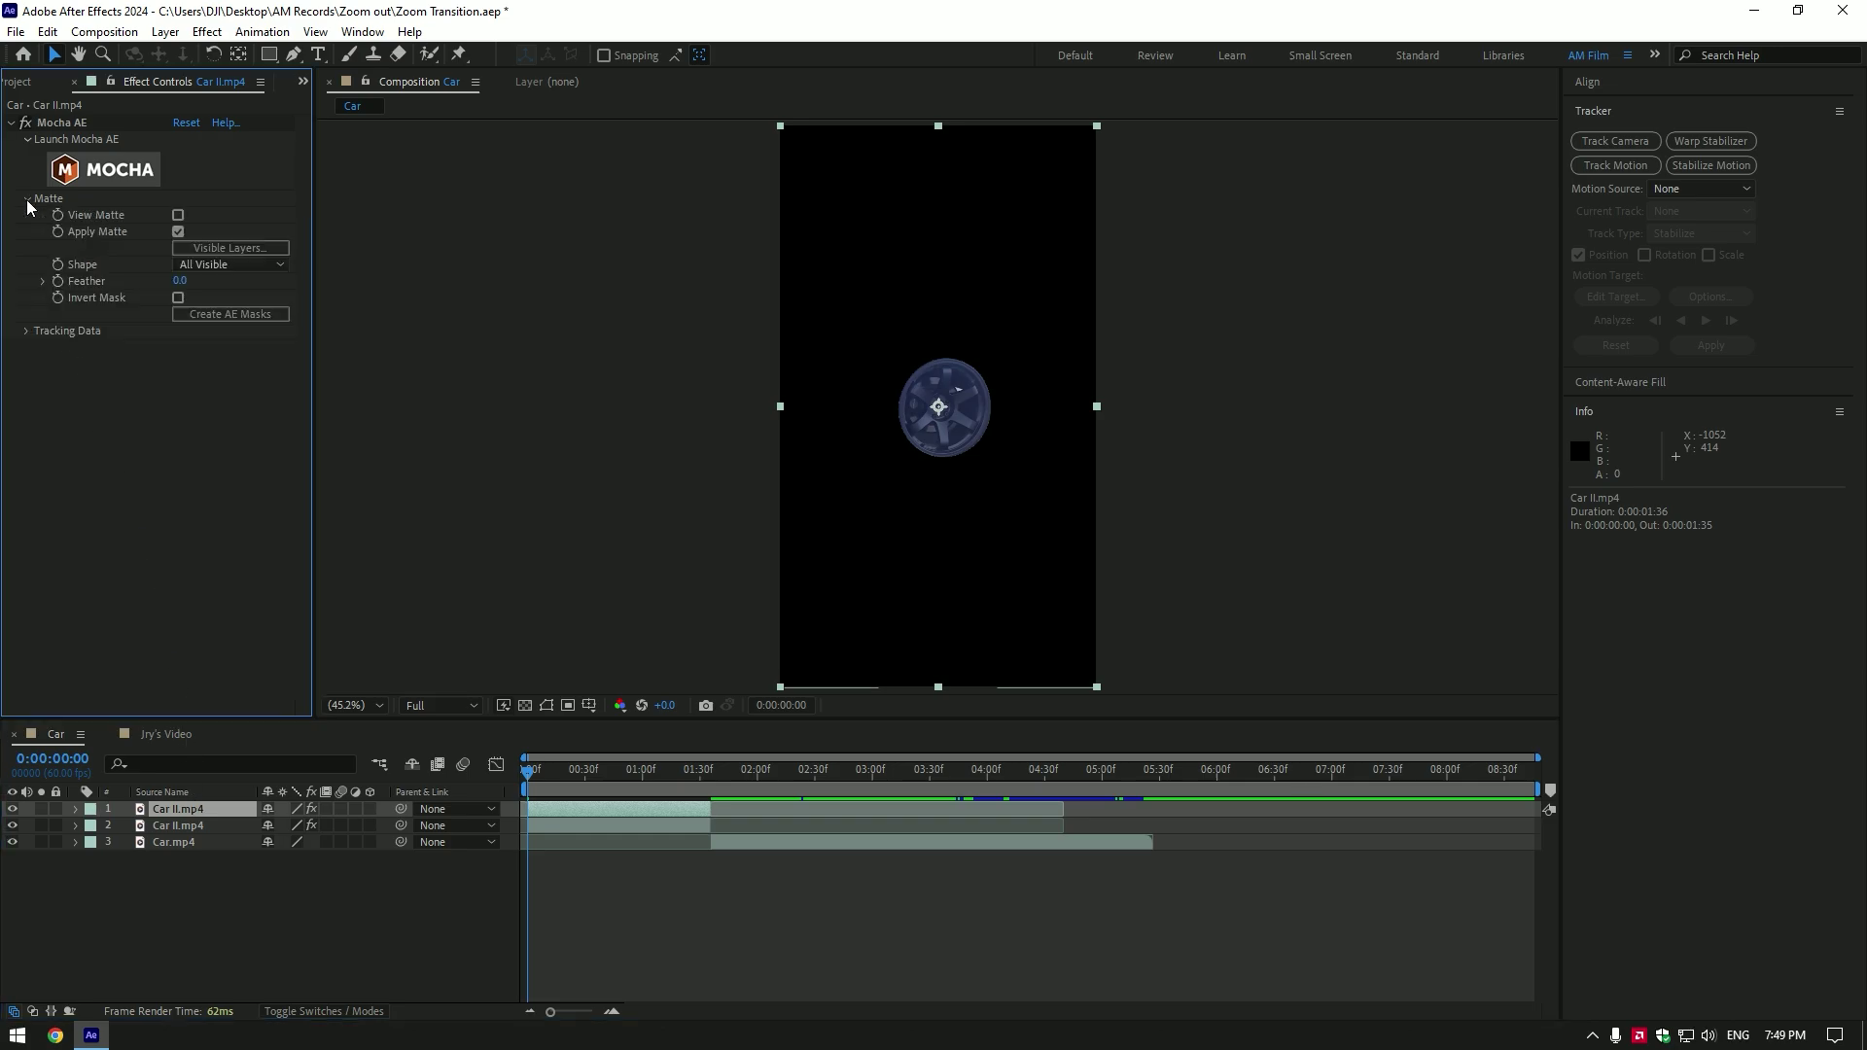
click(177, 298)
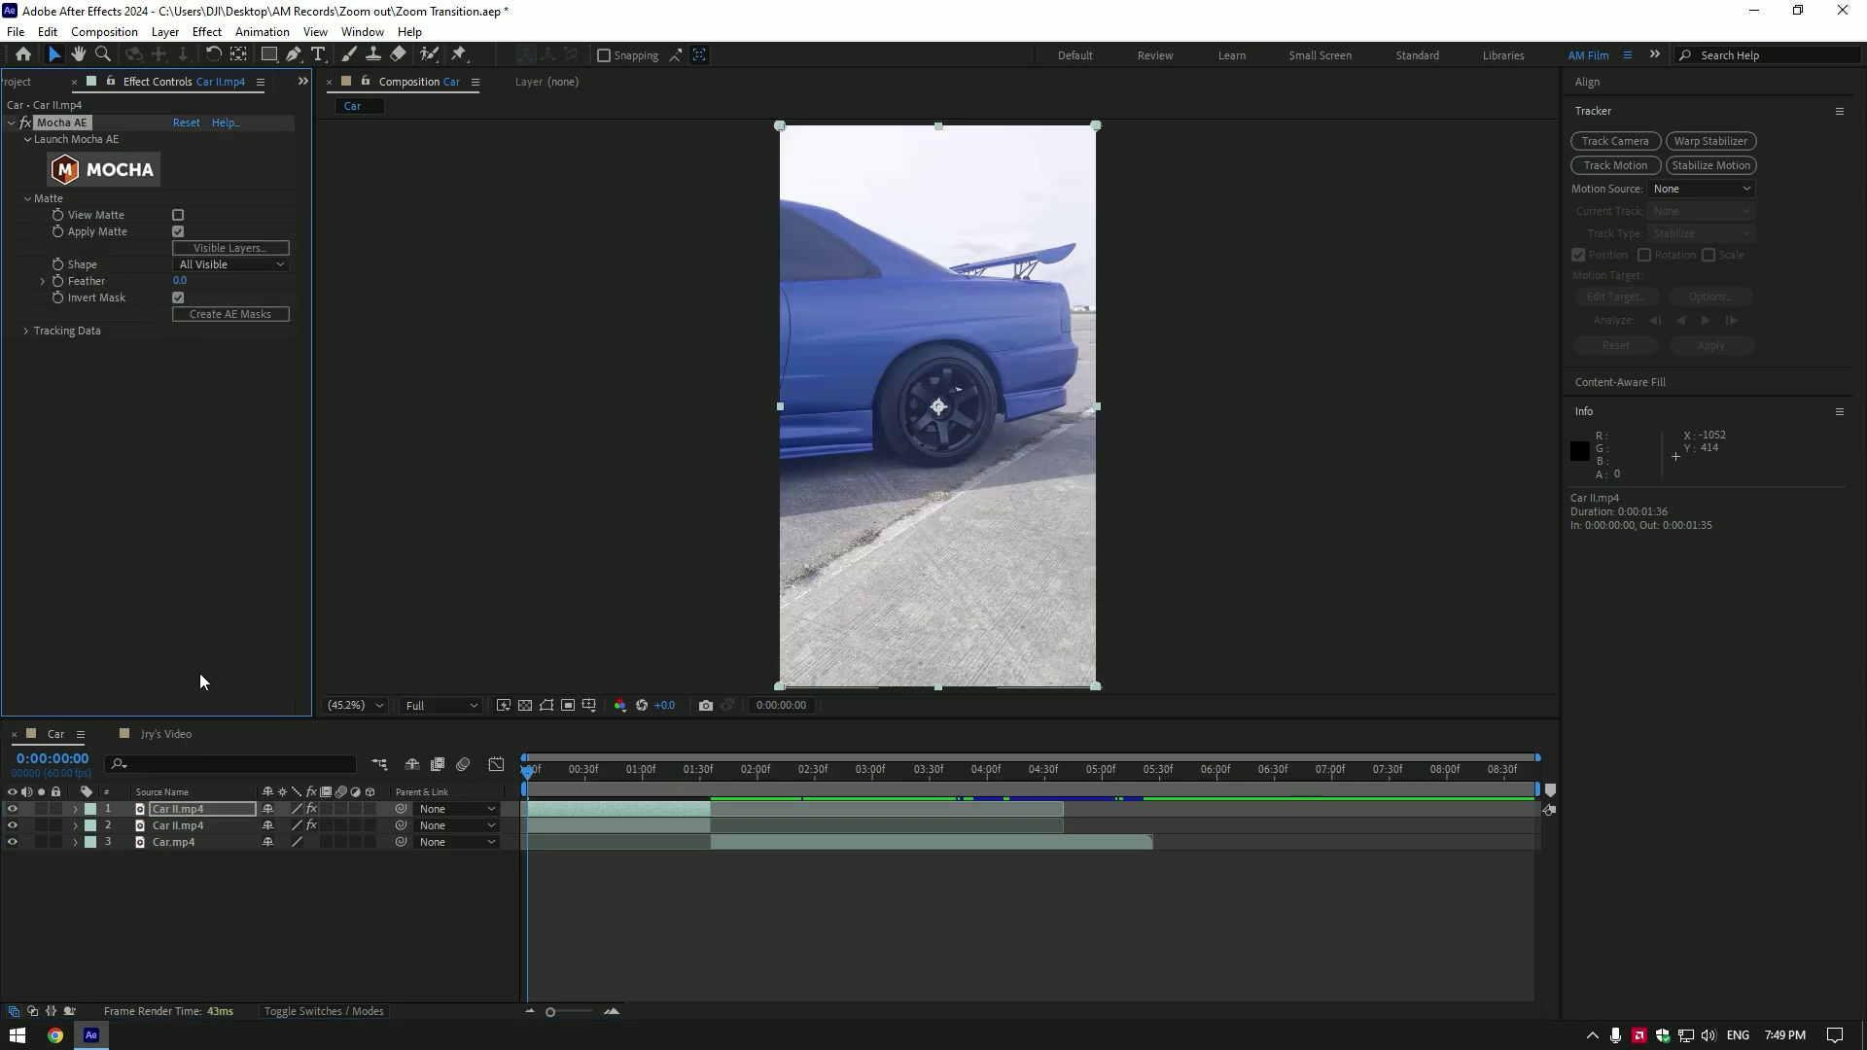
Rename the layers Car and Wheel, then toggle Car's visibility to check the wheel
right_click(182, 819)
click(220, 817)
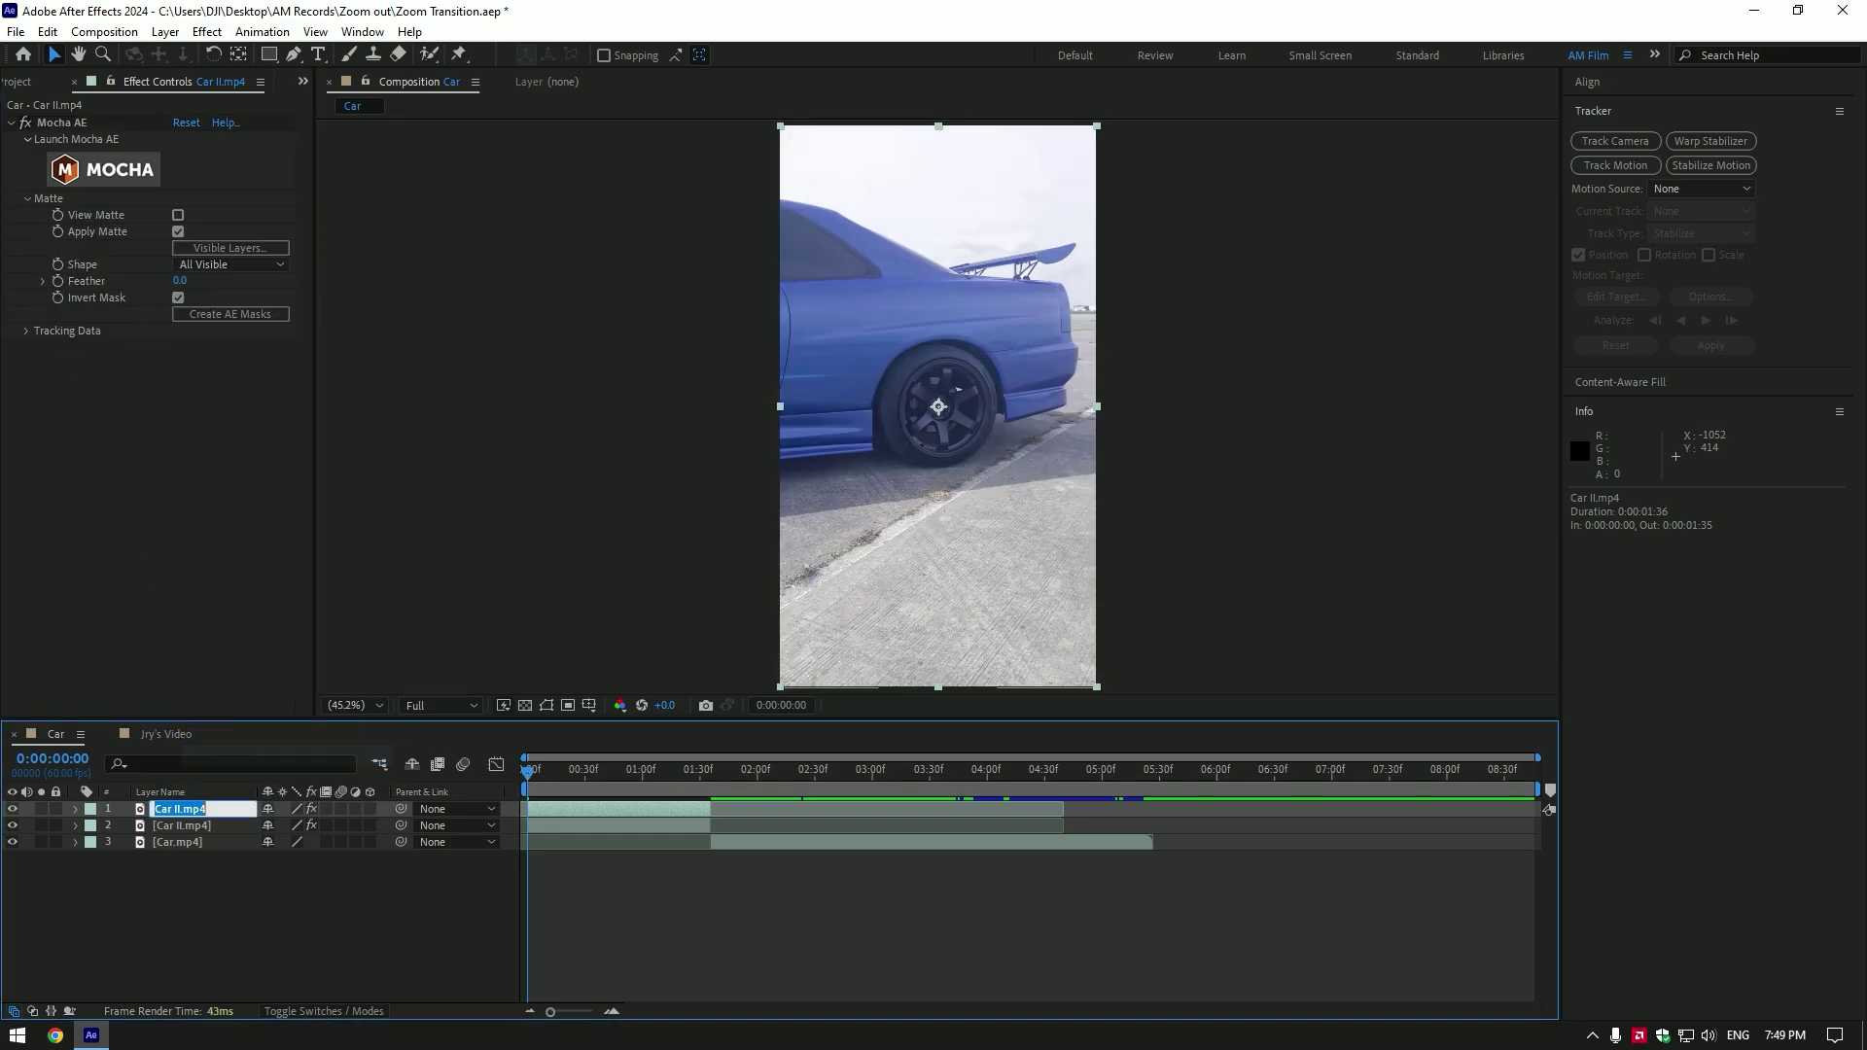
text(Car)
key(Return)
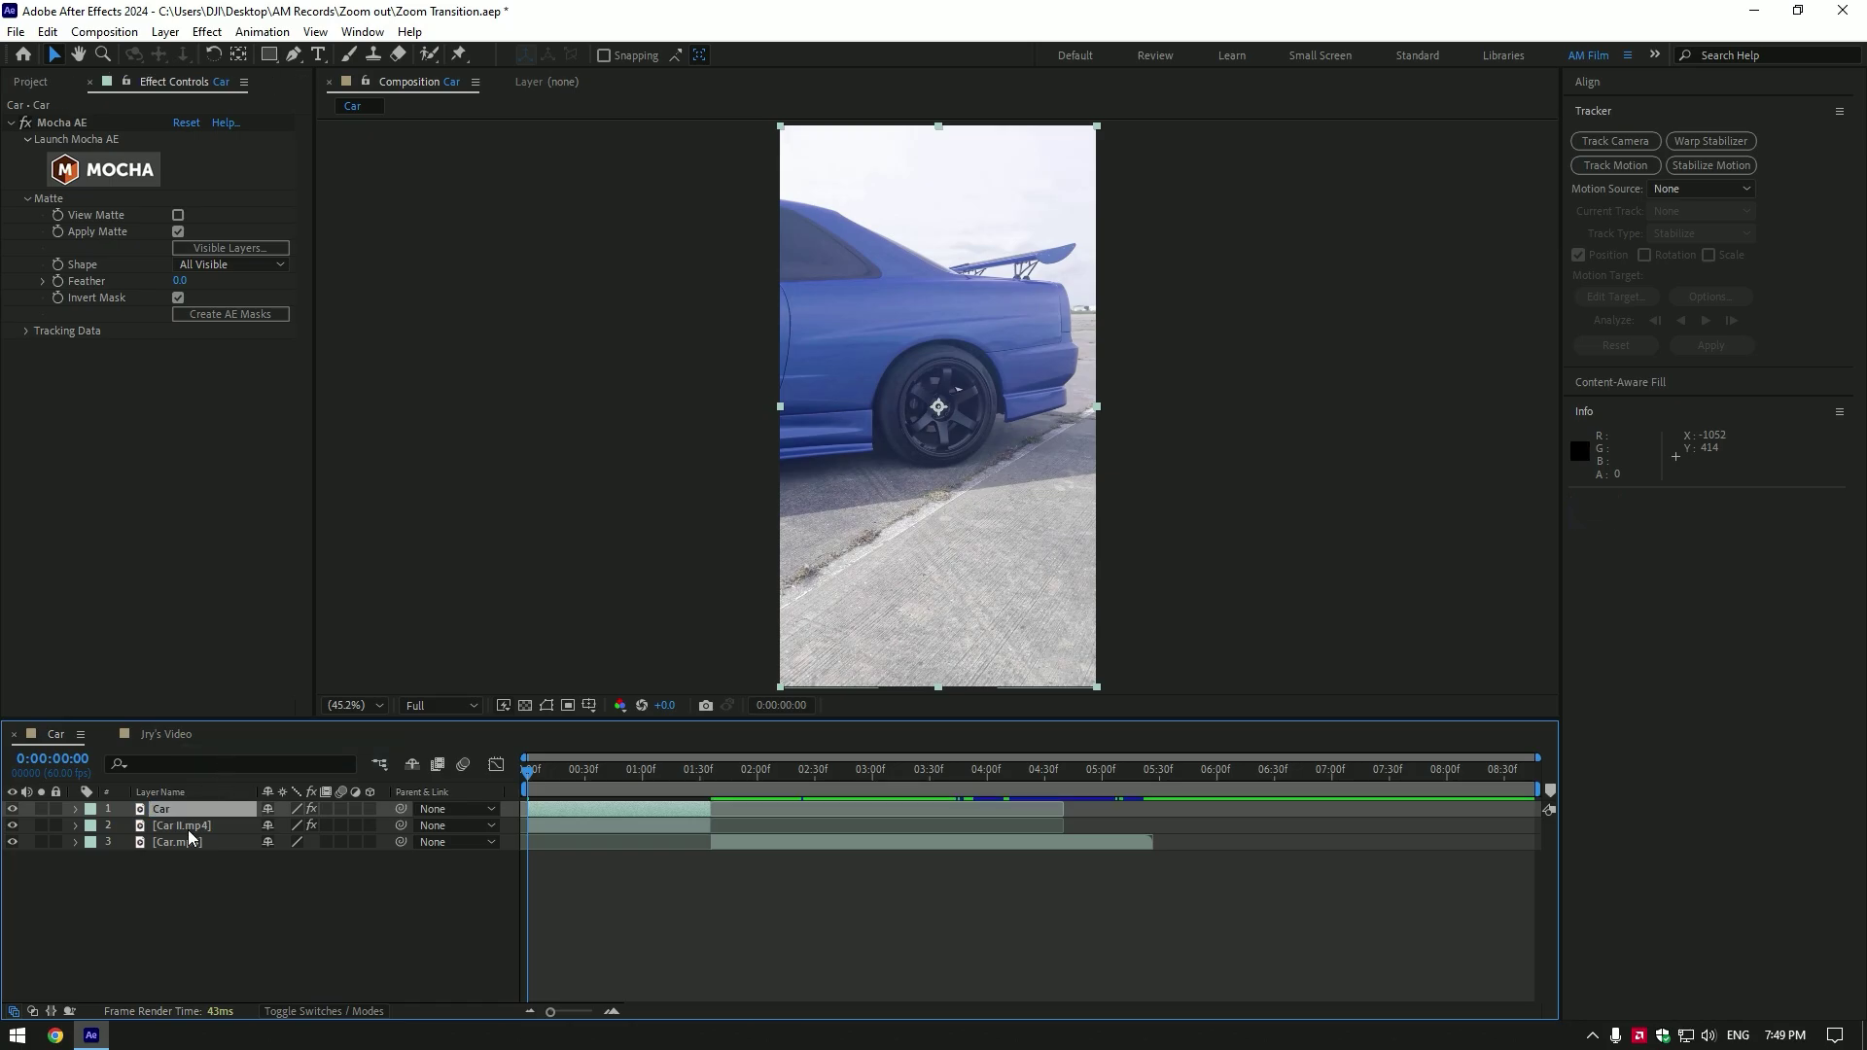
right_click(183, 826)
click(249, 770)
text(Wheel)
key(Return)
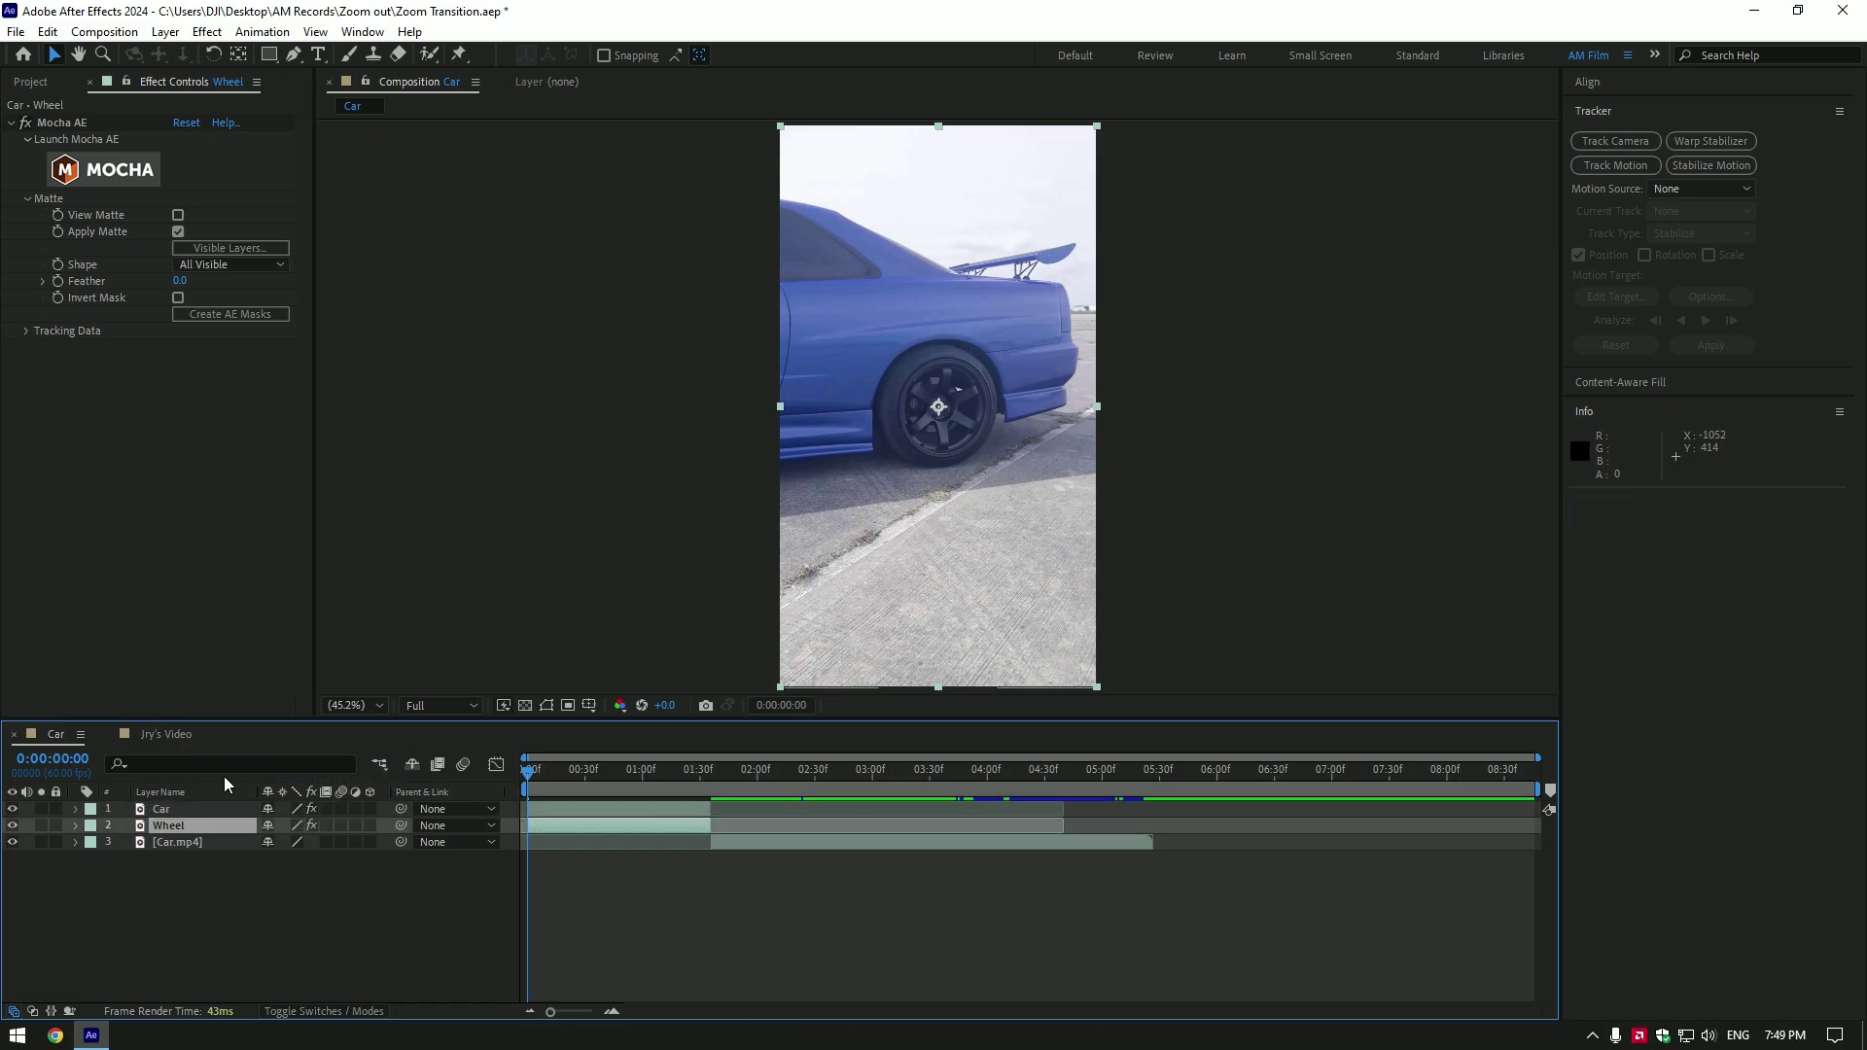
click(11, 809)
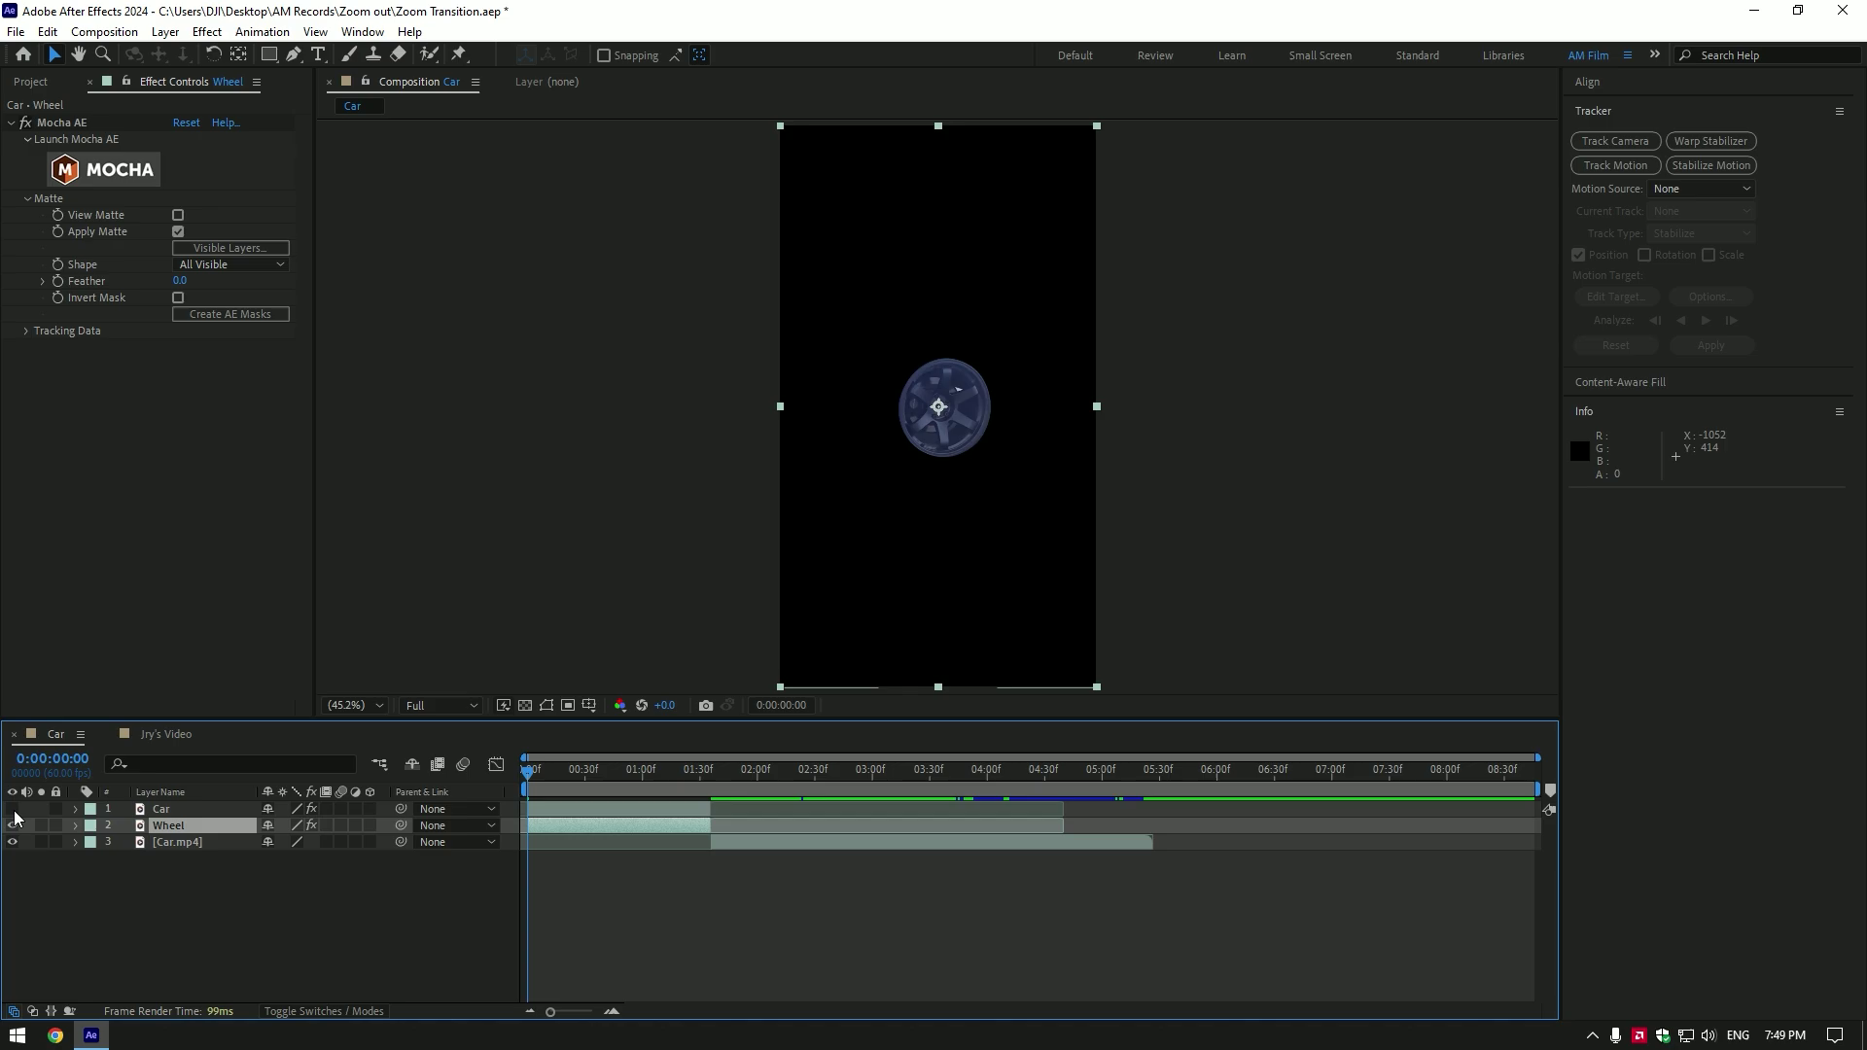
click(12, 809)
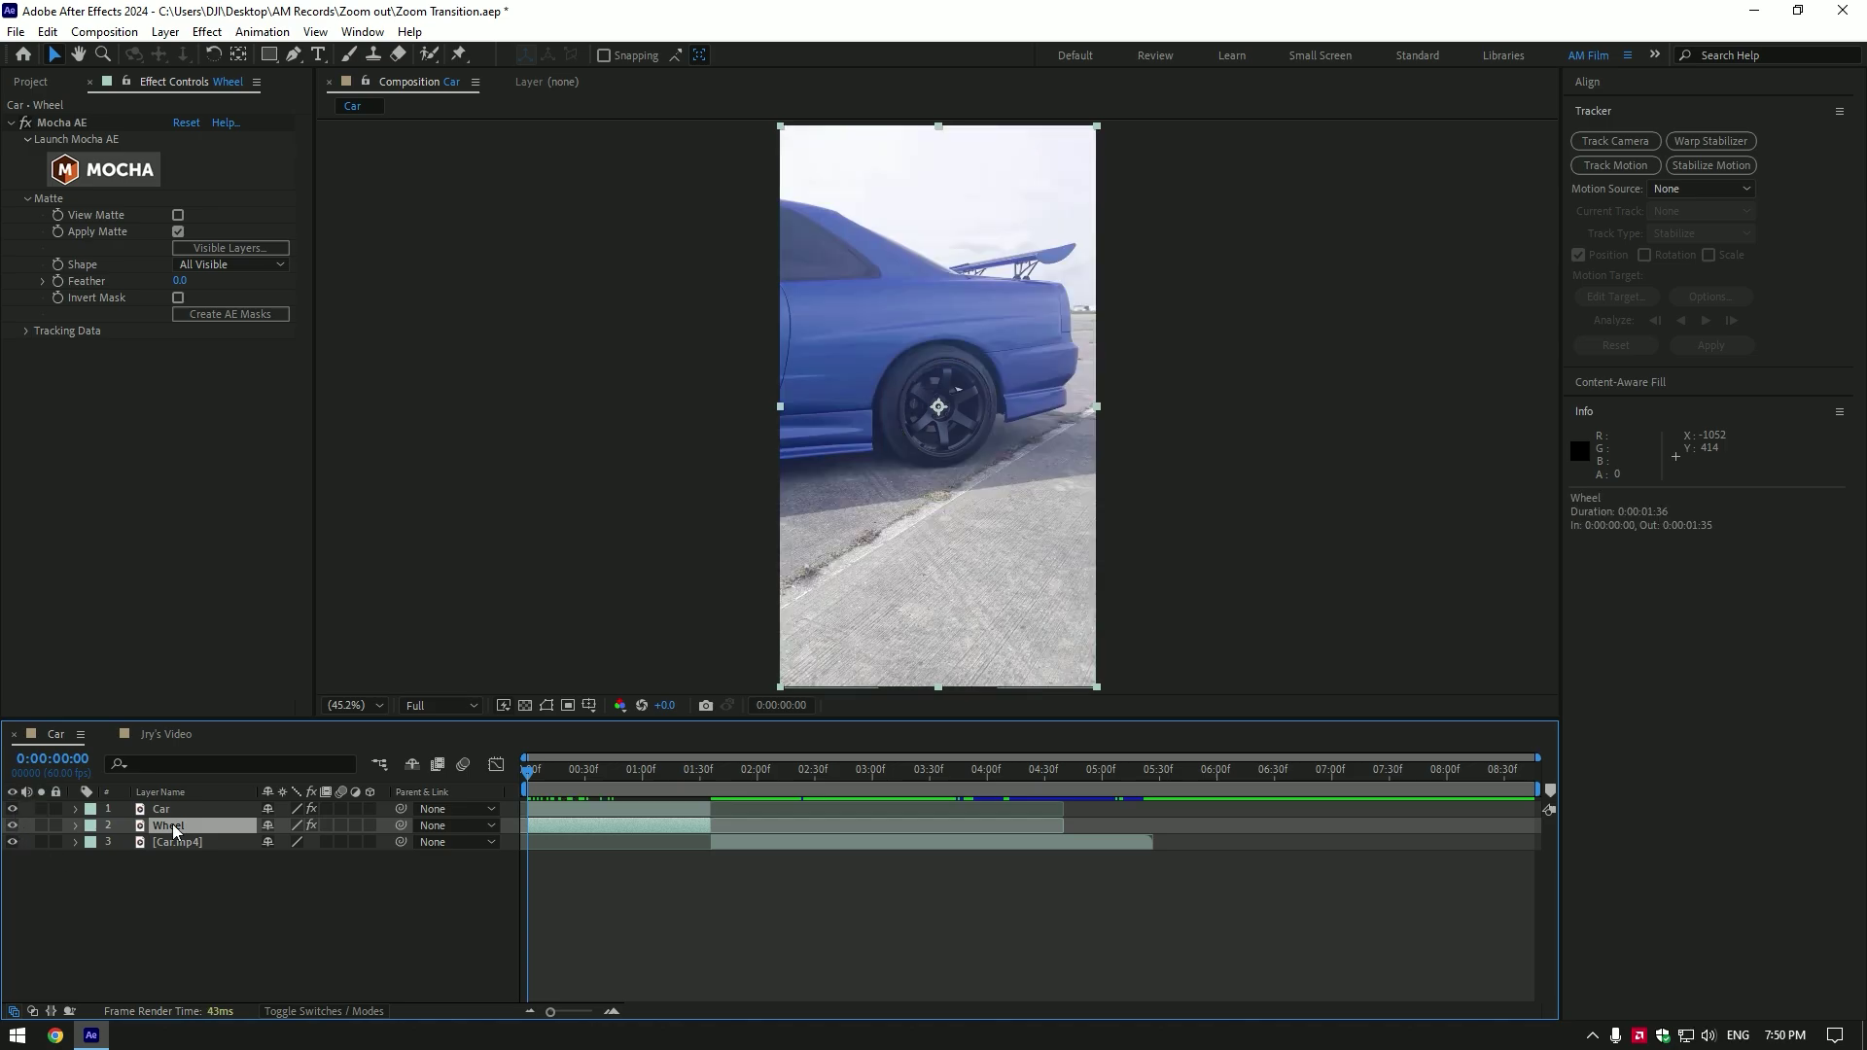
Move the Wheel layer's anchor point onto the hub and show its Position and Rotation
click(240, 56)
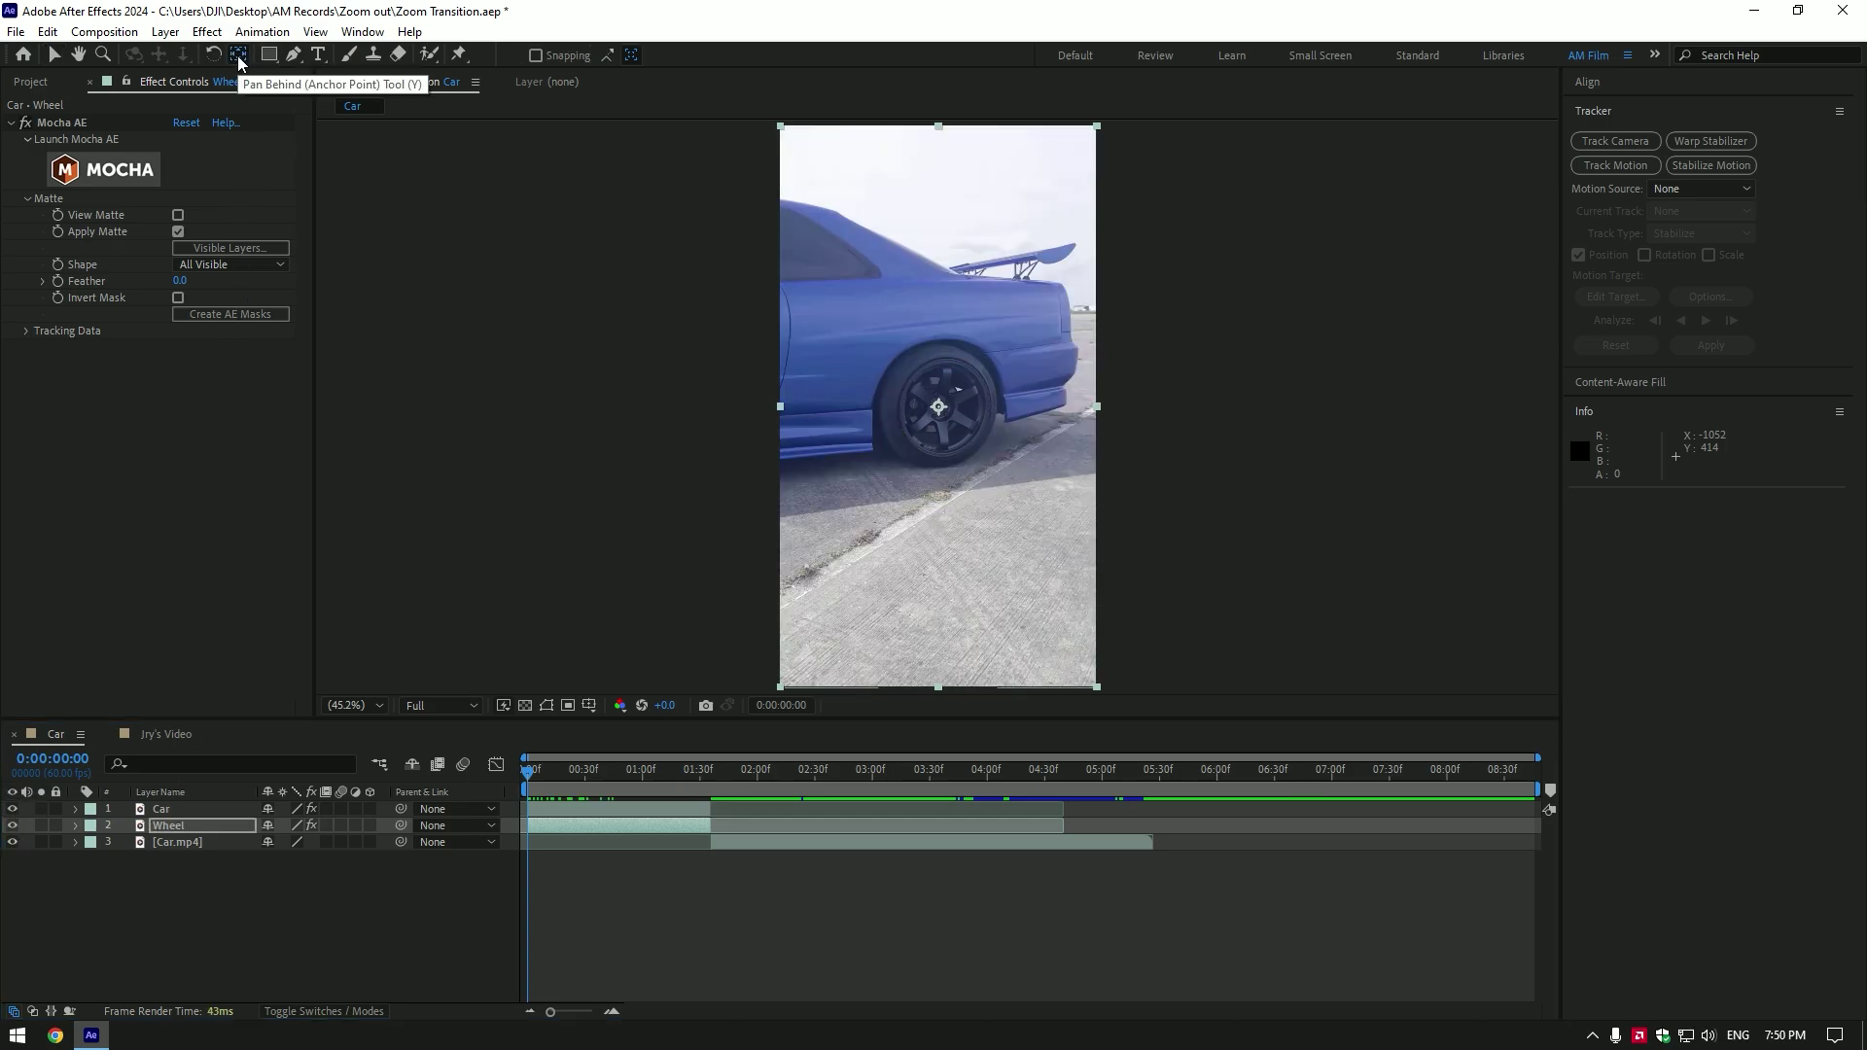
scroll(936, 426, up, 5)
drag(936, 423, 940, 427)
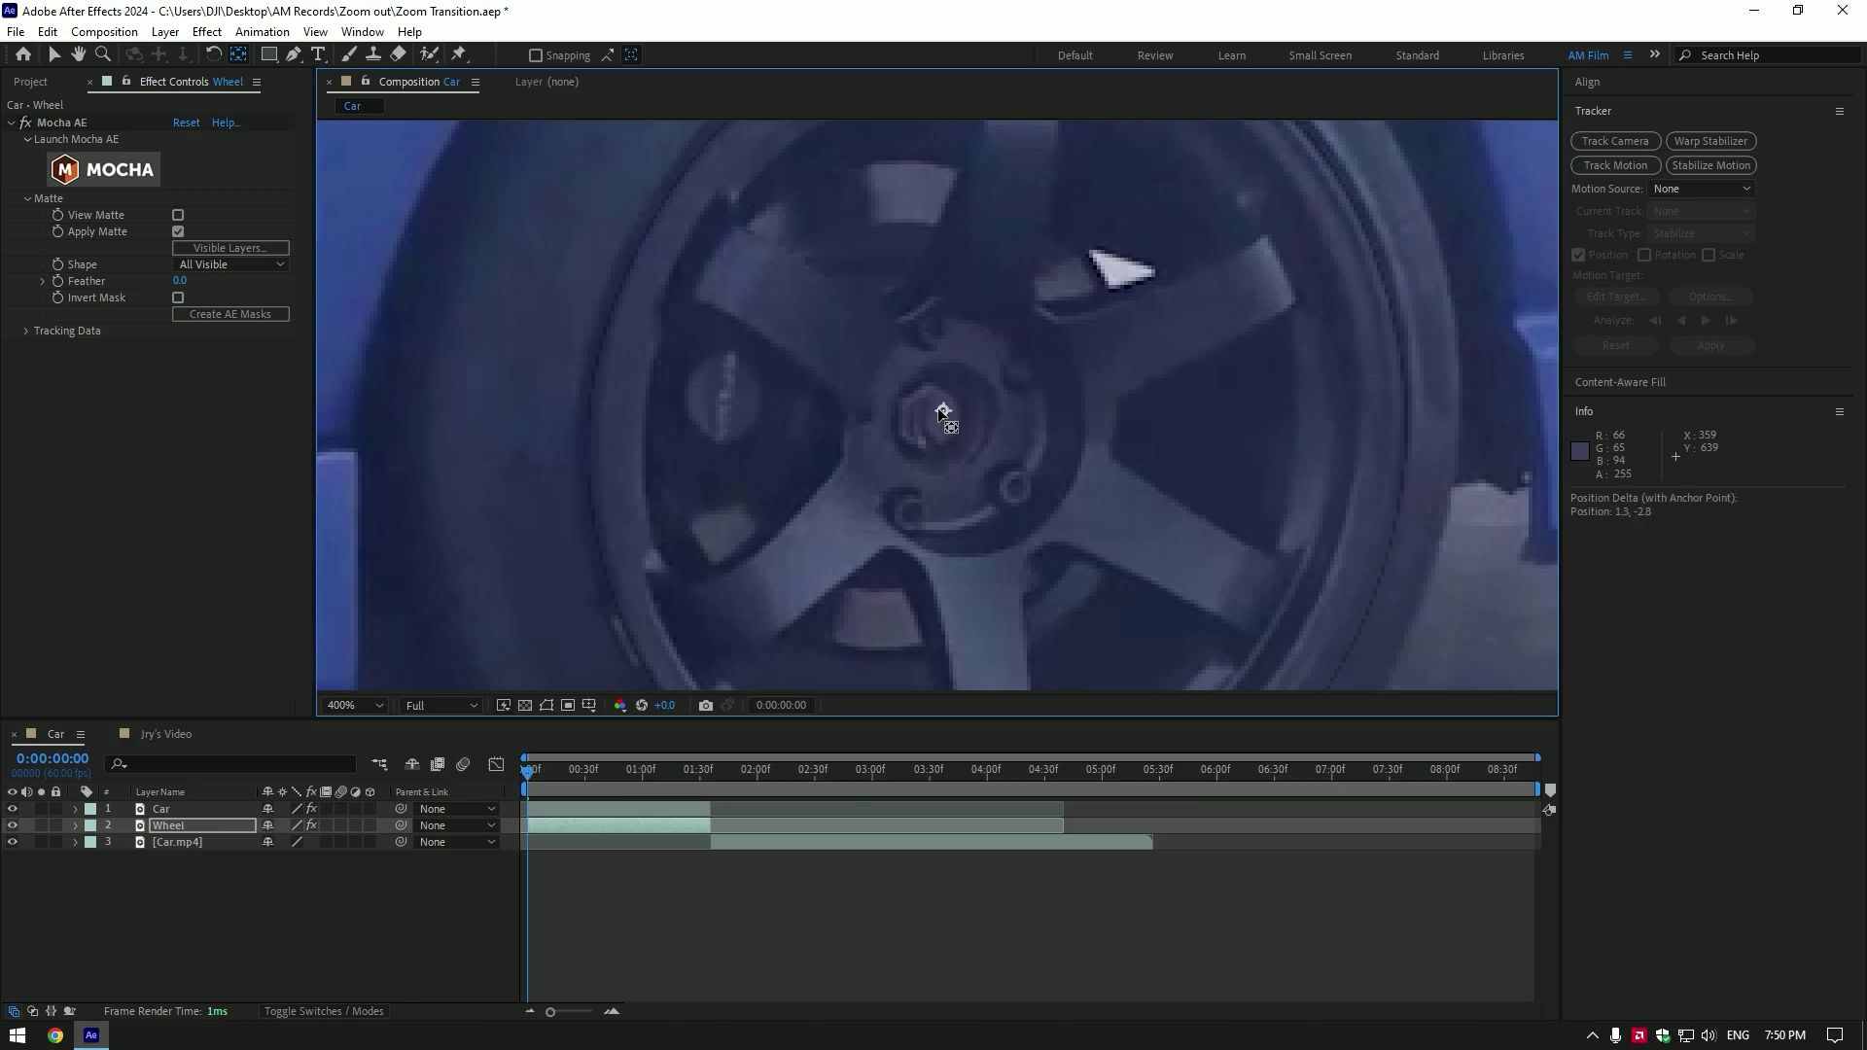
scroll(569, 498, down, 6)
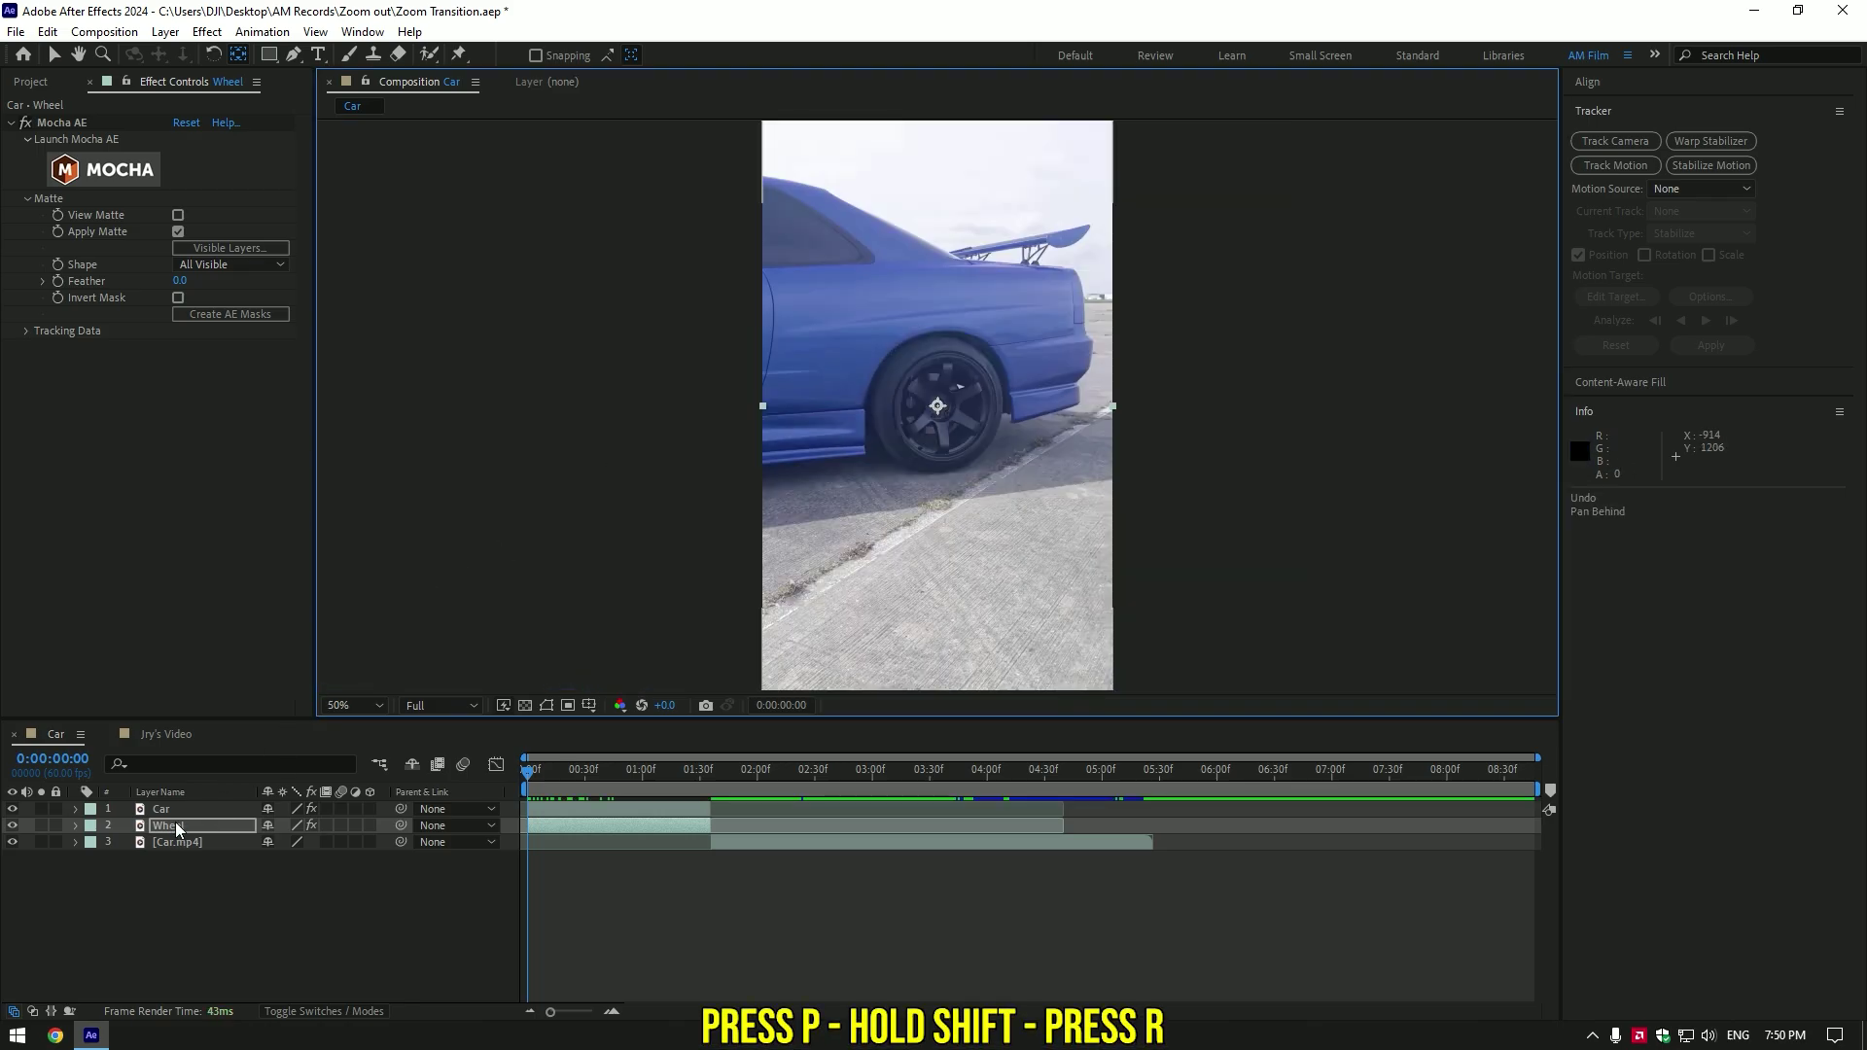
key(v)
click(177, 827)
key(p)
key(shift+r)
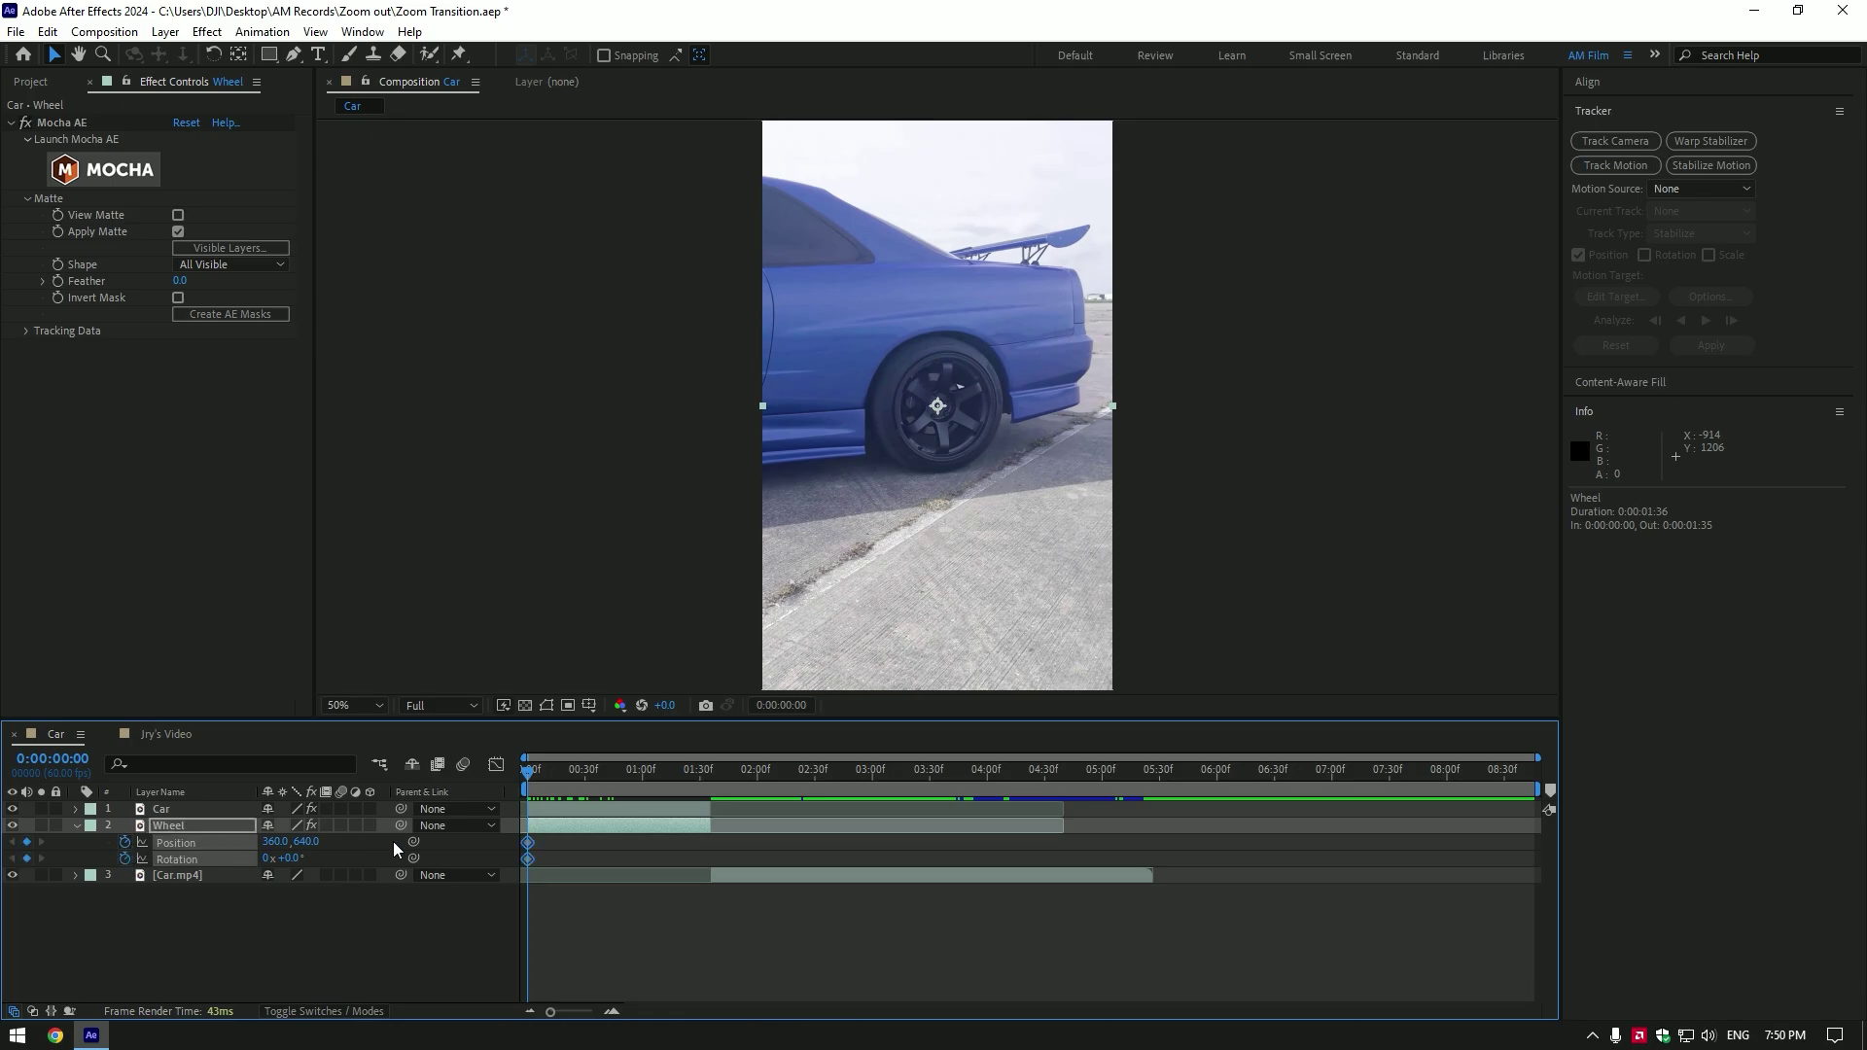
Keyframe the wheel sliding sideways and rotating at a later frame, then preview
drag(539, 770, 607, 770)
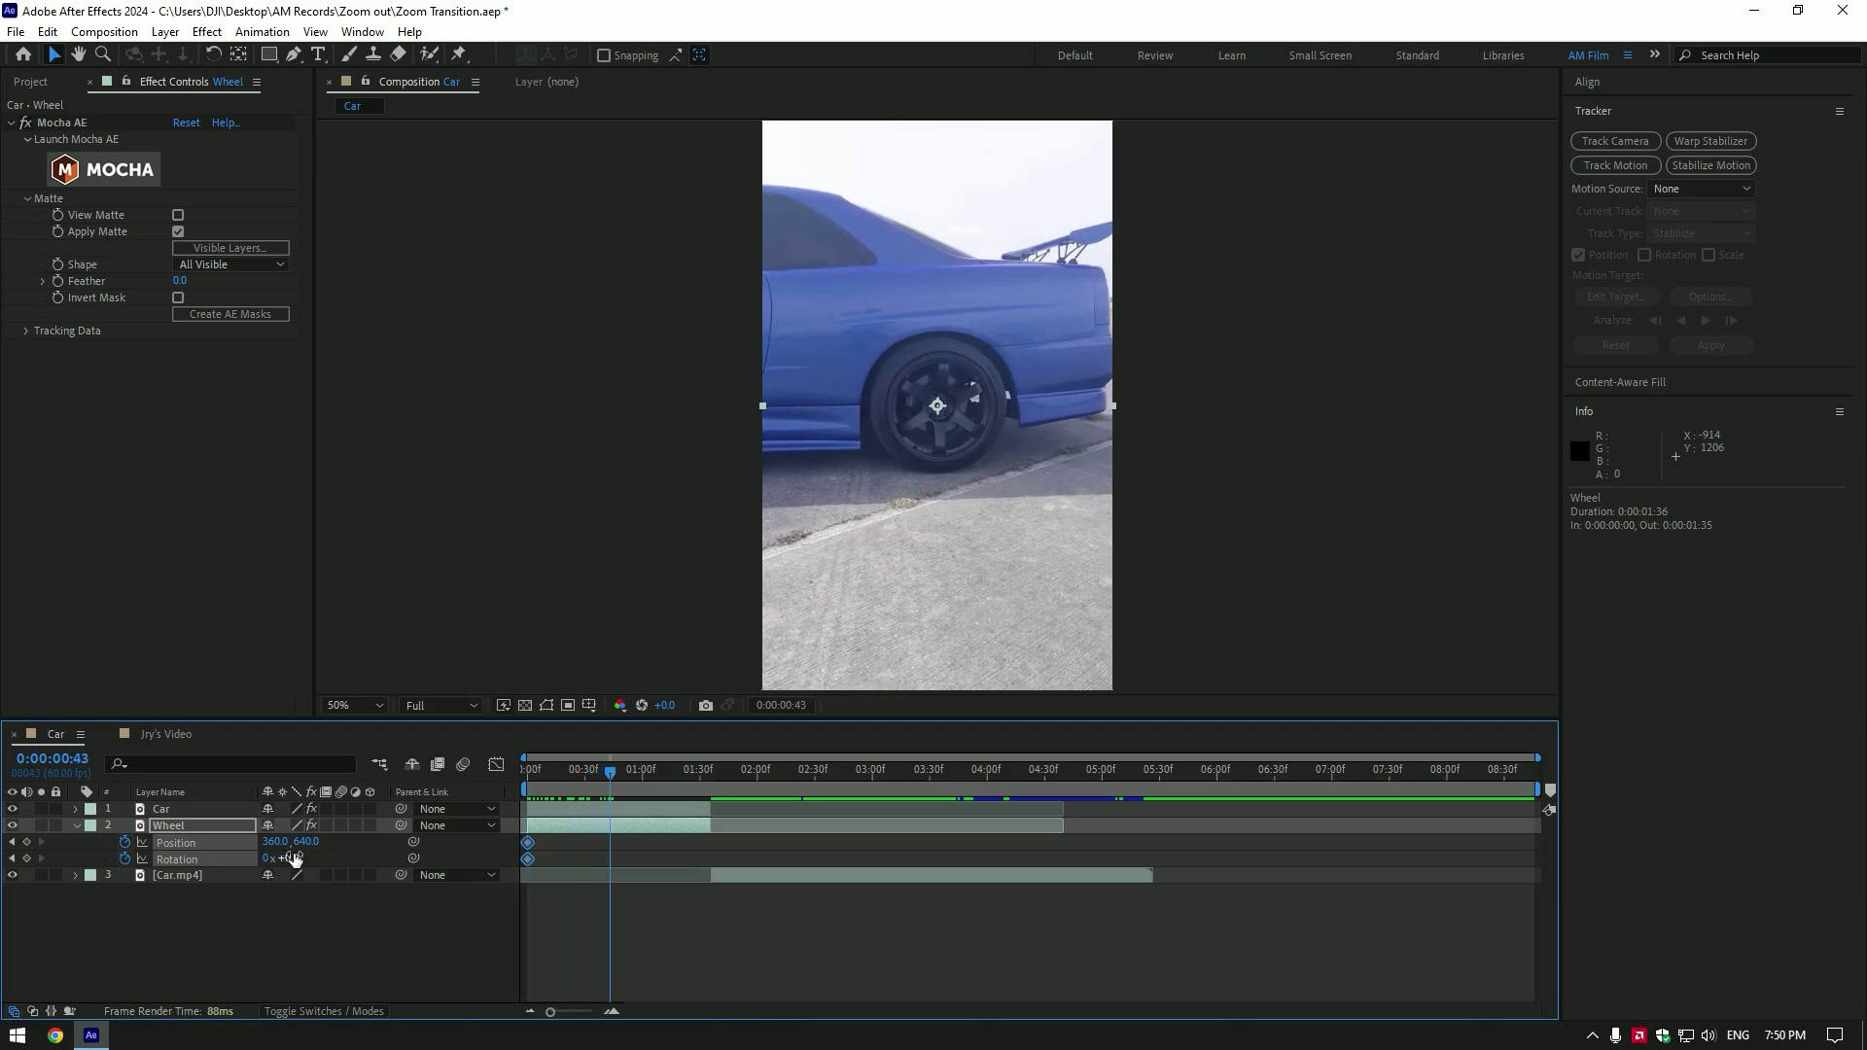
drag(291, 857, 521, 840)
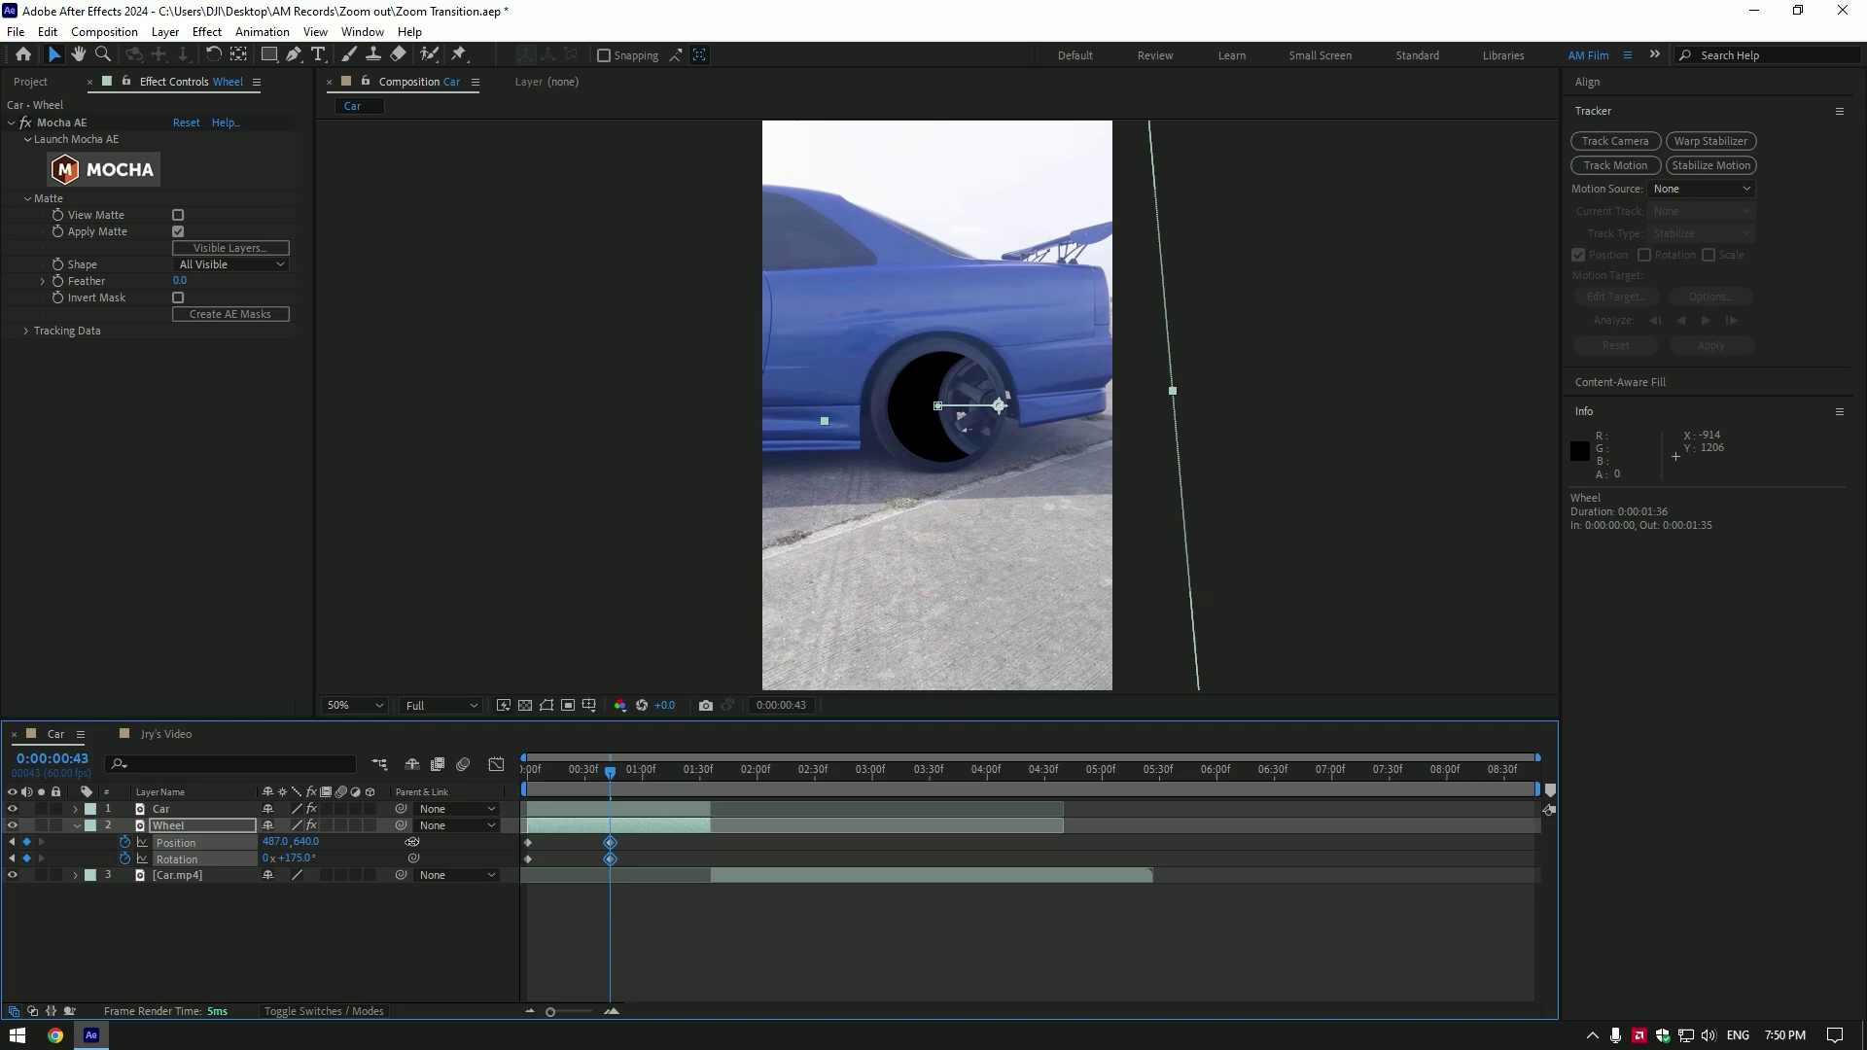
mouse_move(549, 775)
mouse_down()
mouse_move(583, 789)
mouse_move(451, 794)
mouse_up()
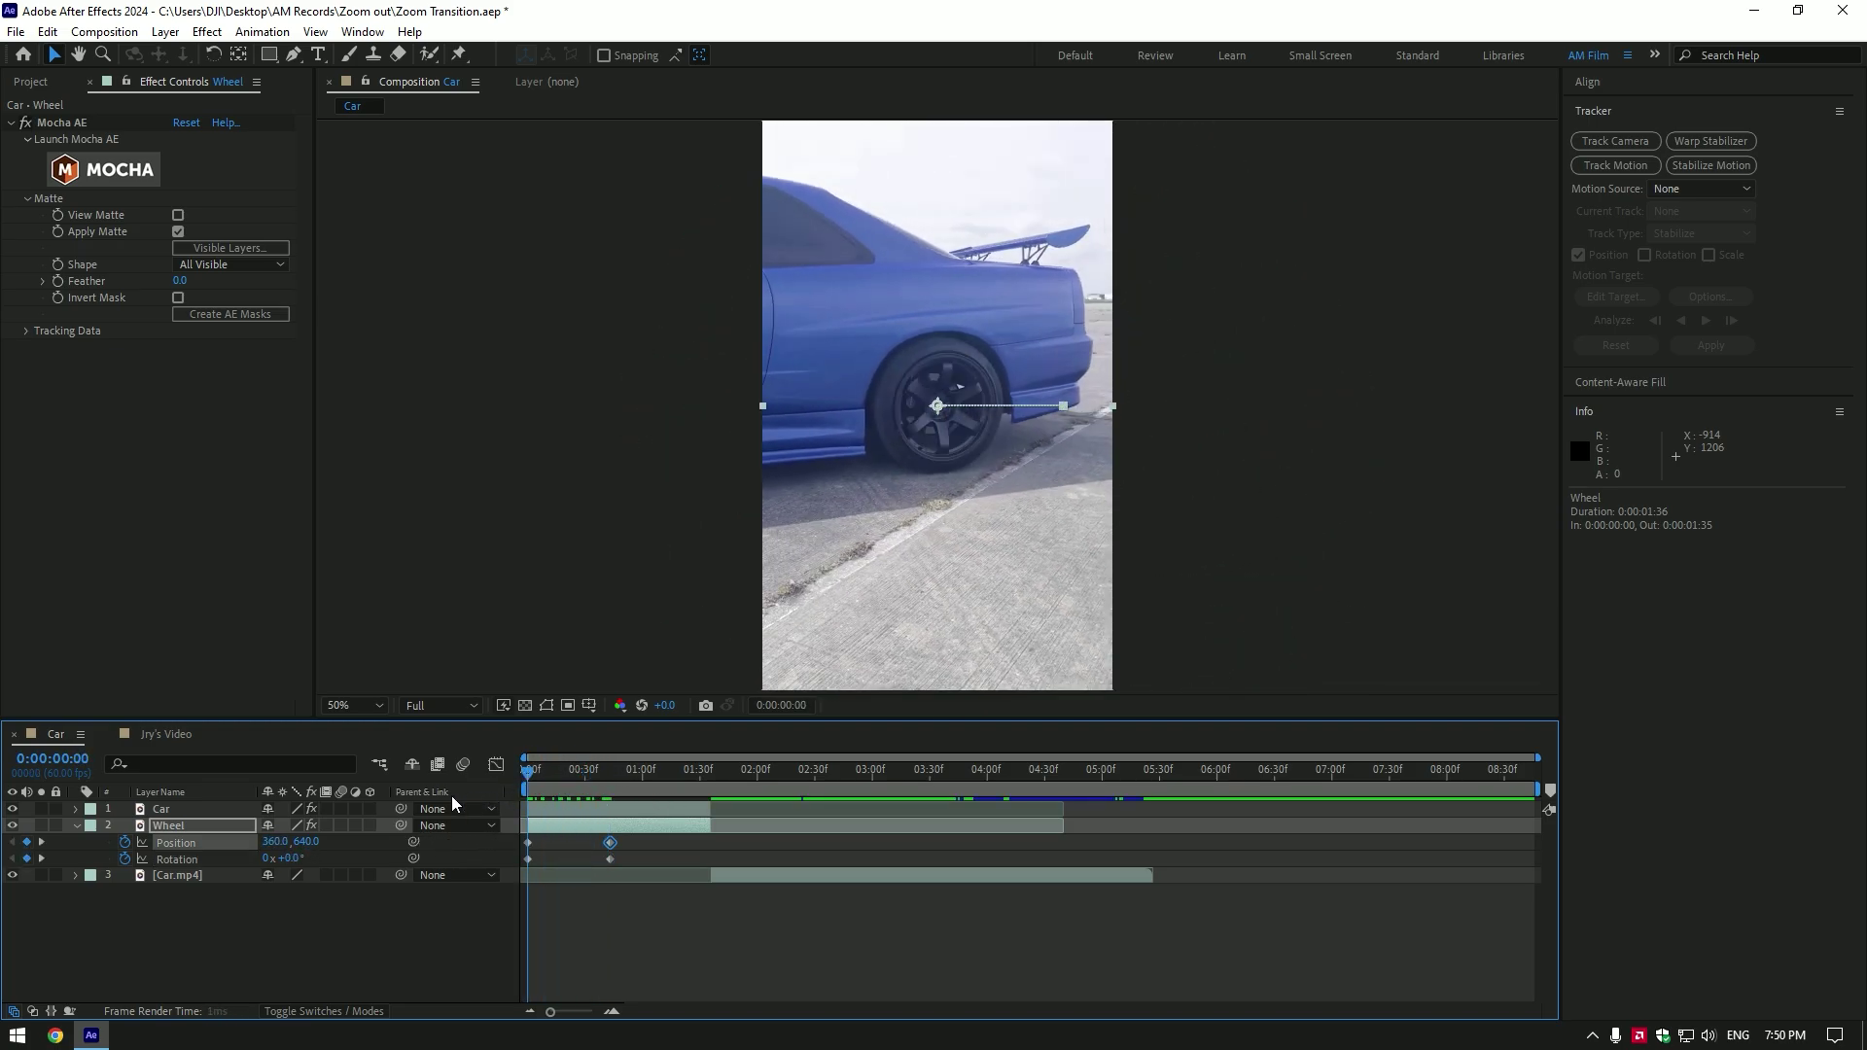
Enable motion blur on Wheel, apply Easy Ease to all its keyframes, and preview
click(338, 823)
drag(618, 834, 522, 864)
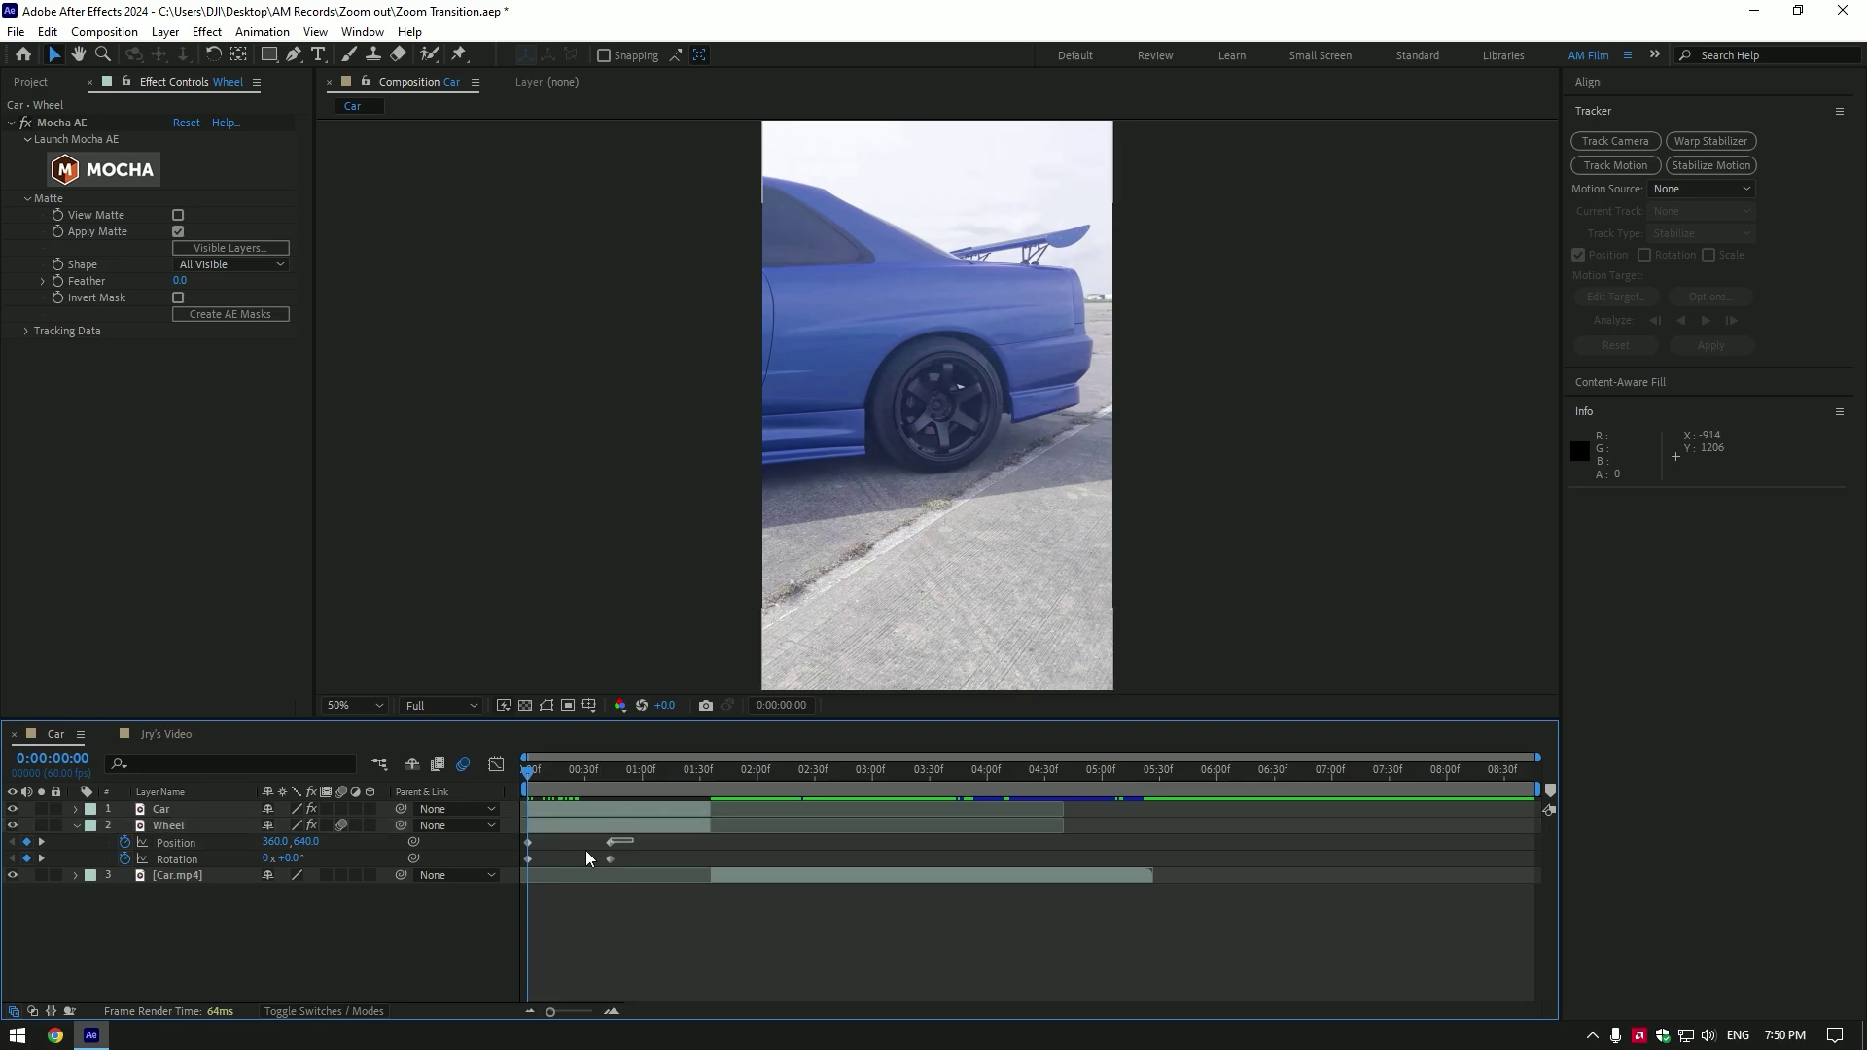
key(F9)
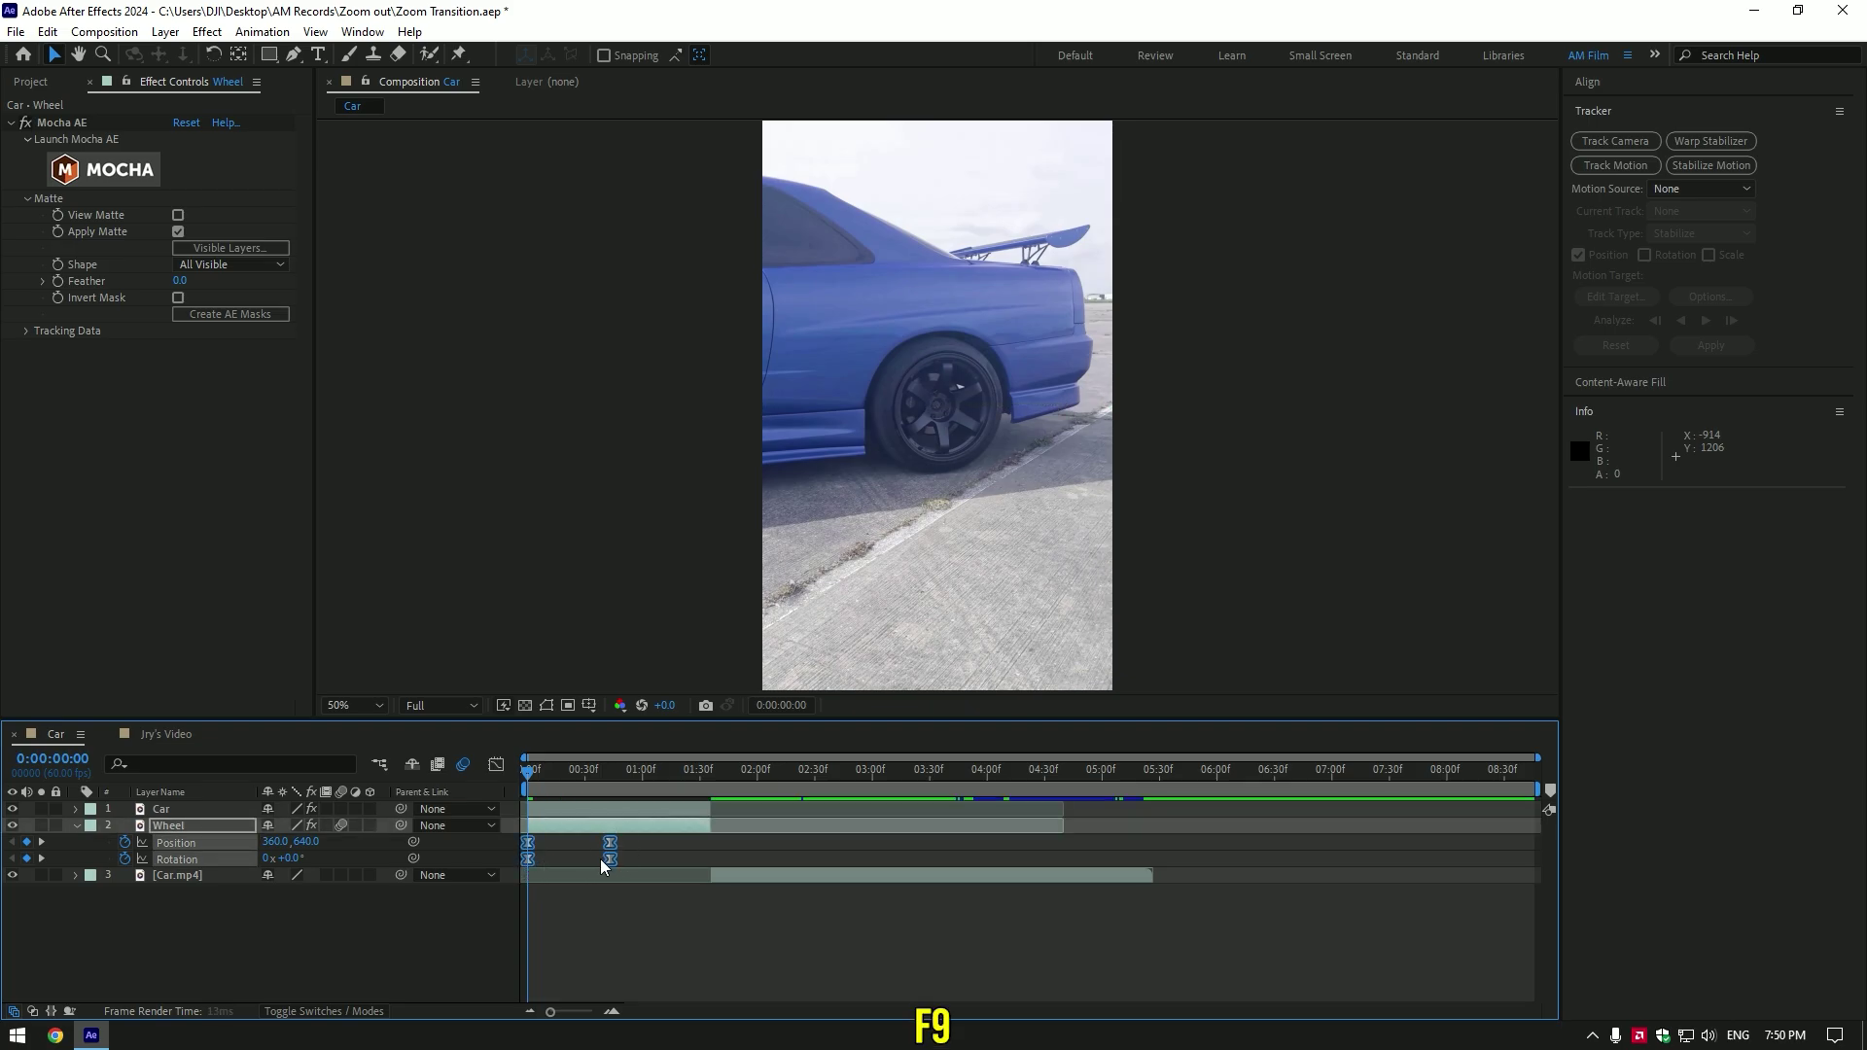
key(space)
key(space)
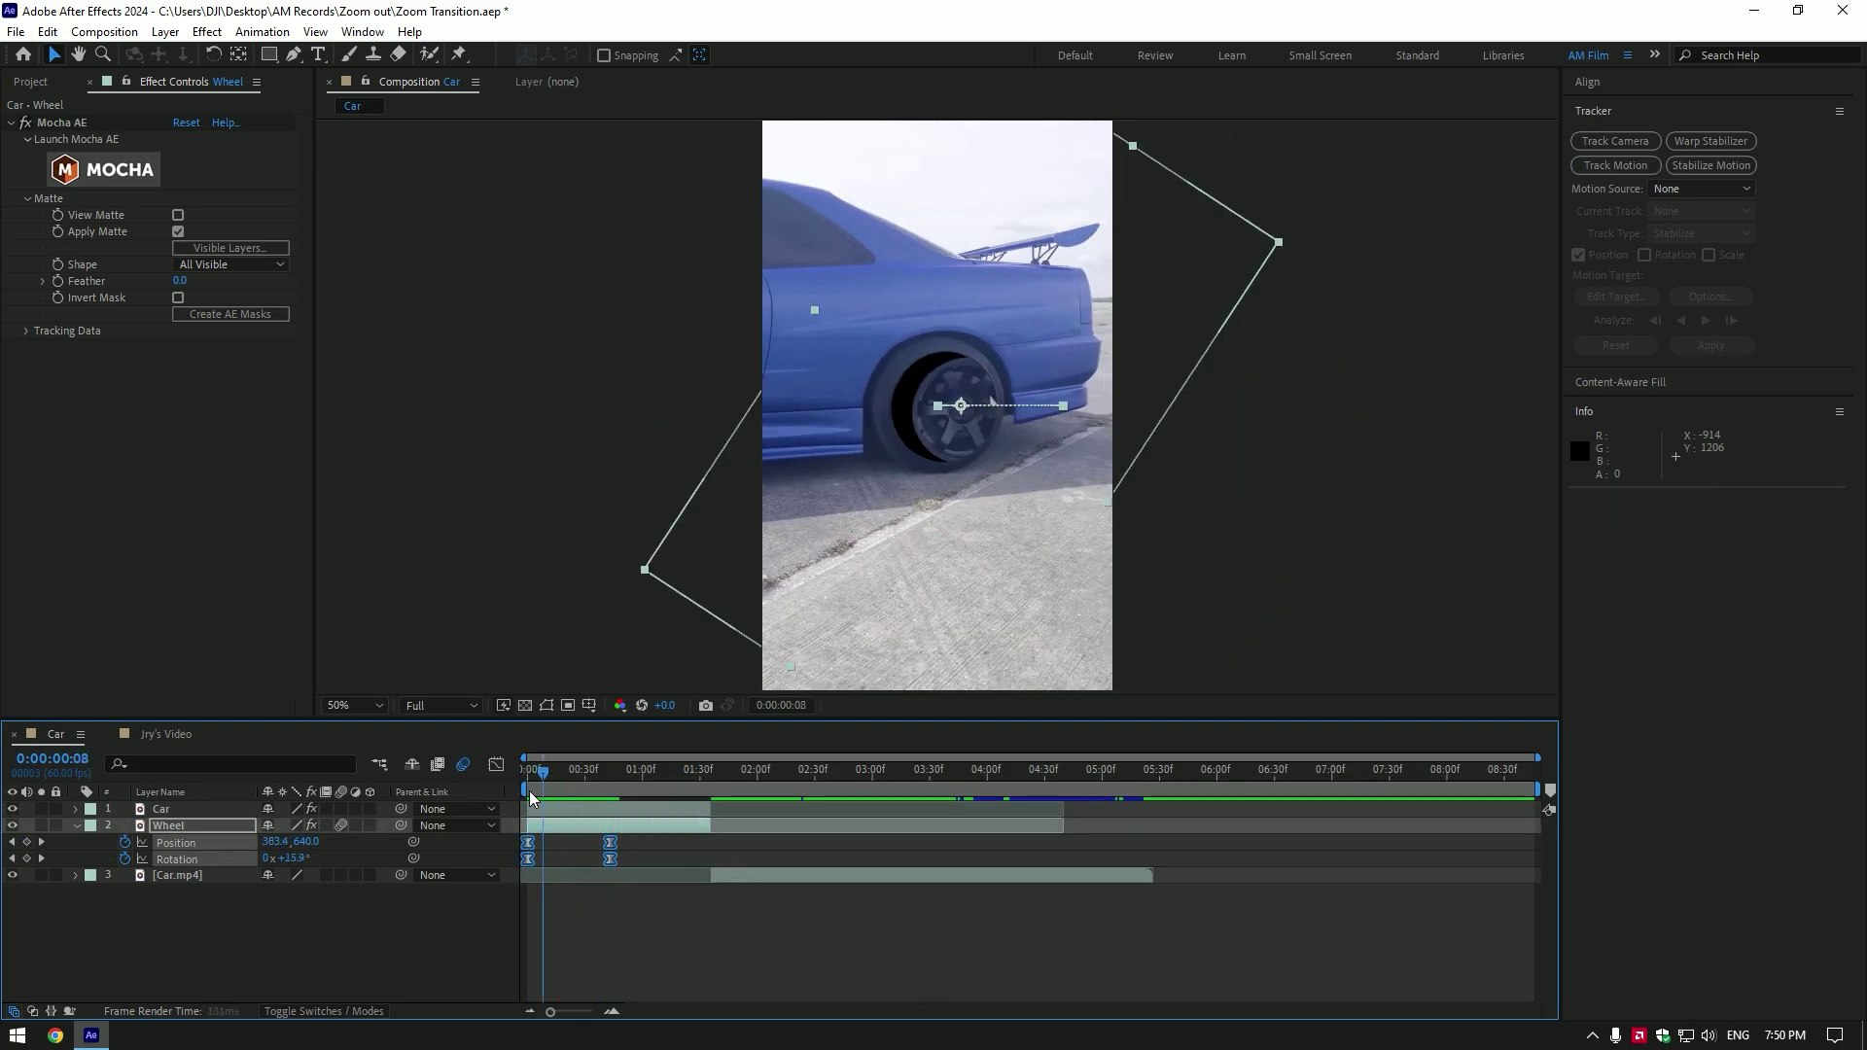
click(76, 825)
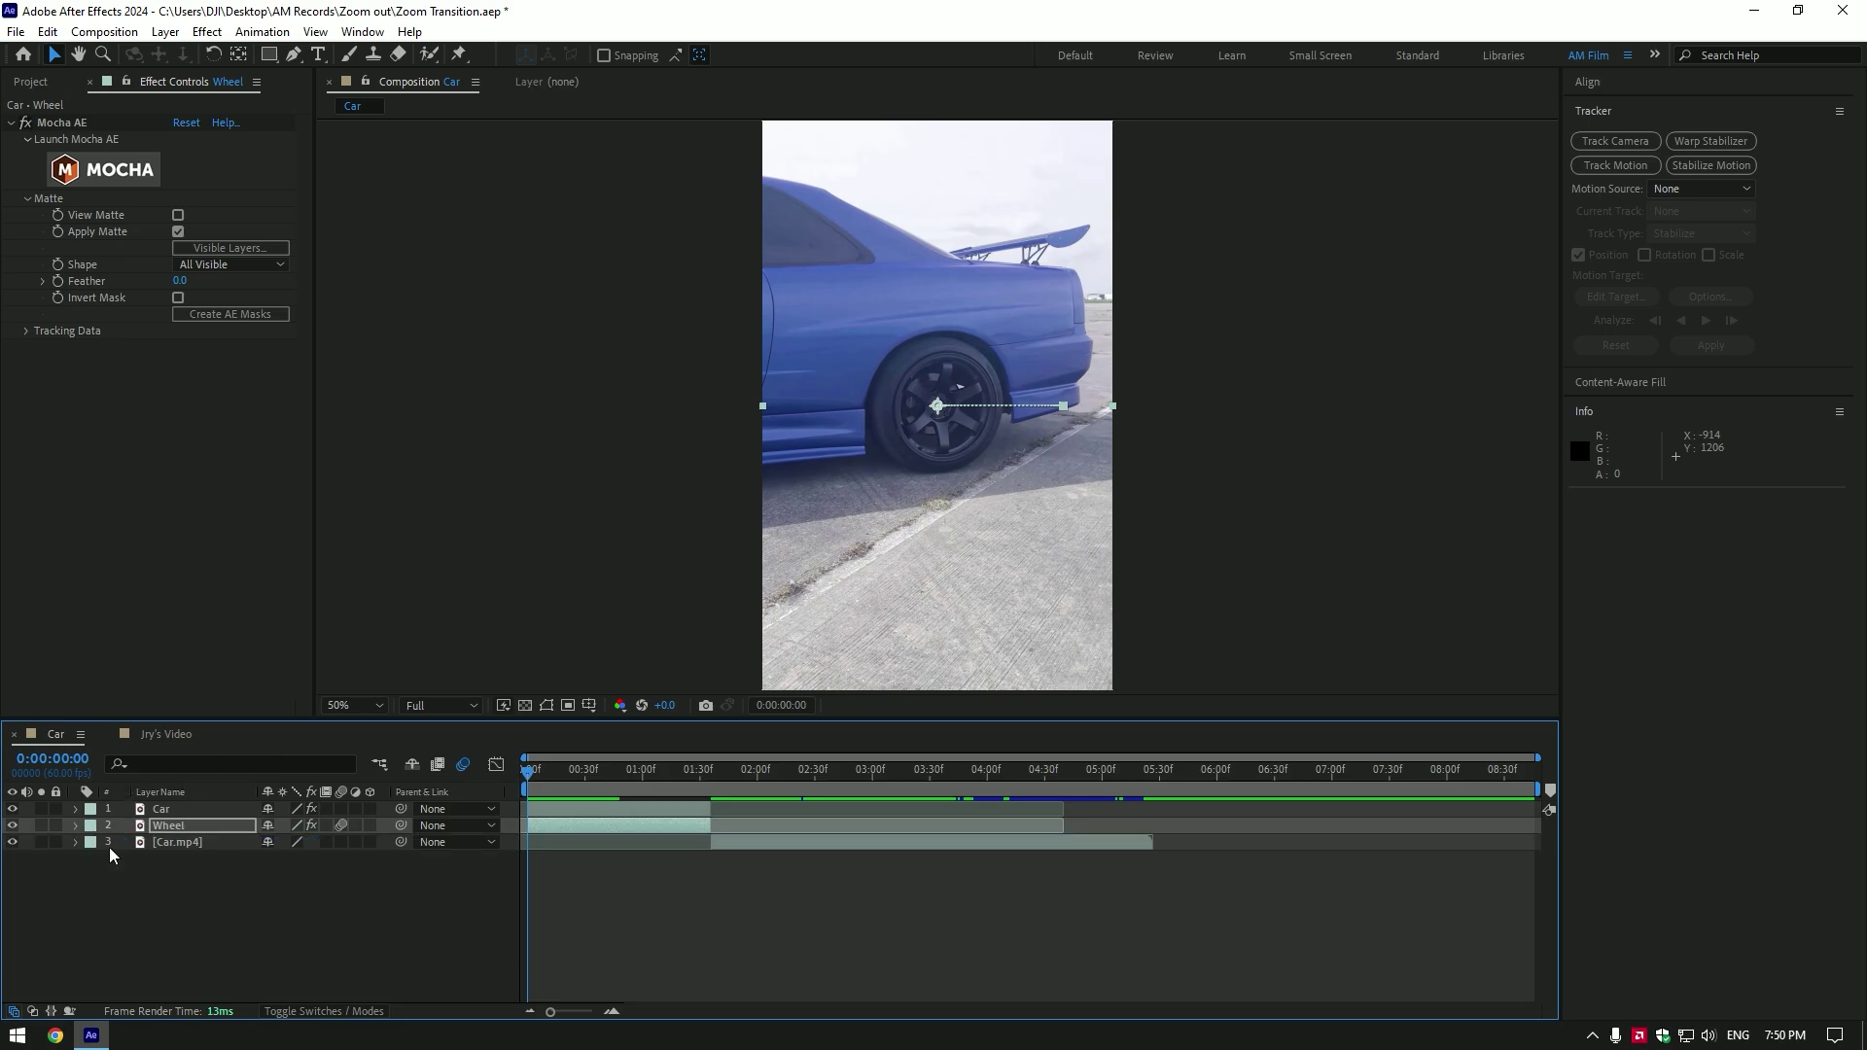
Add a camera named Zoom and move it above the Car layer
right_click(158, 899)
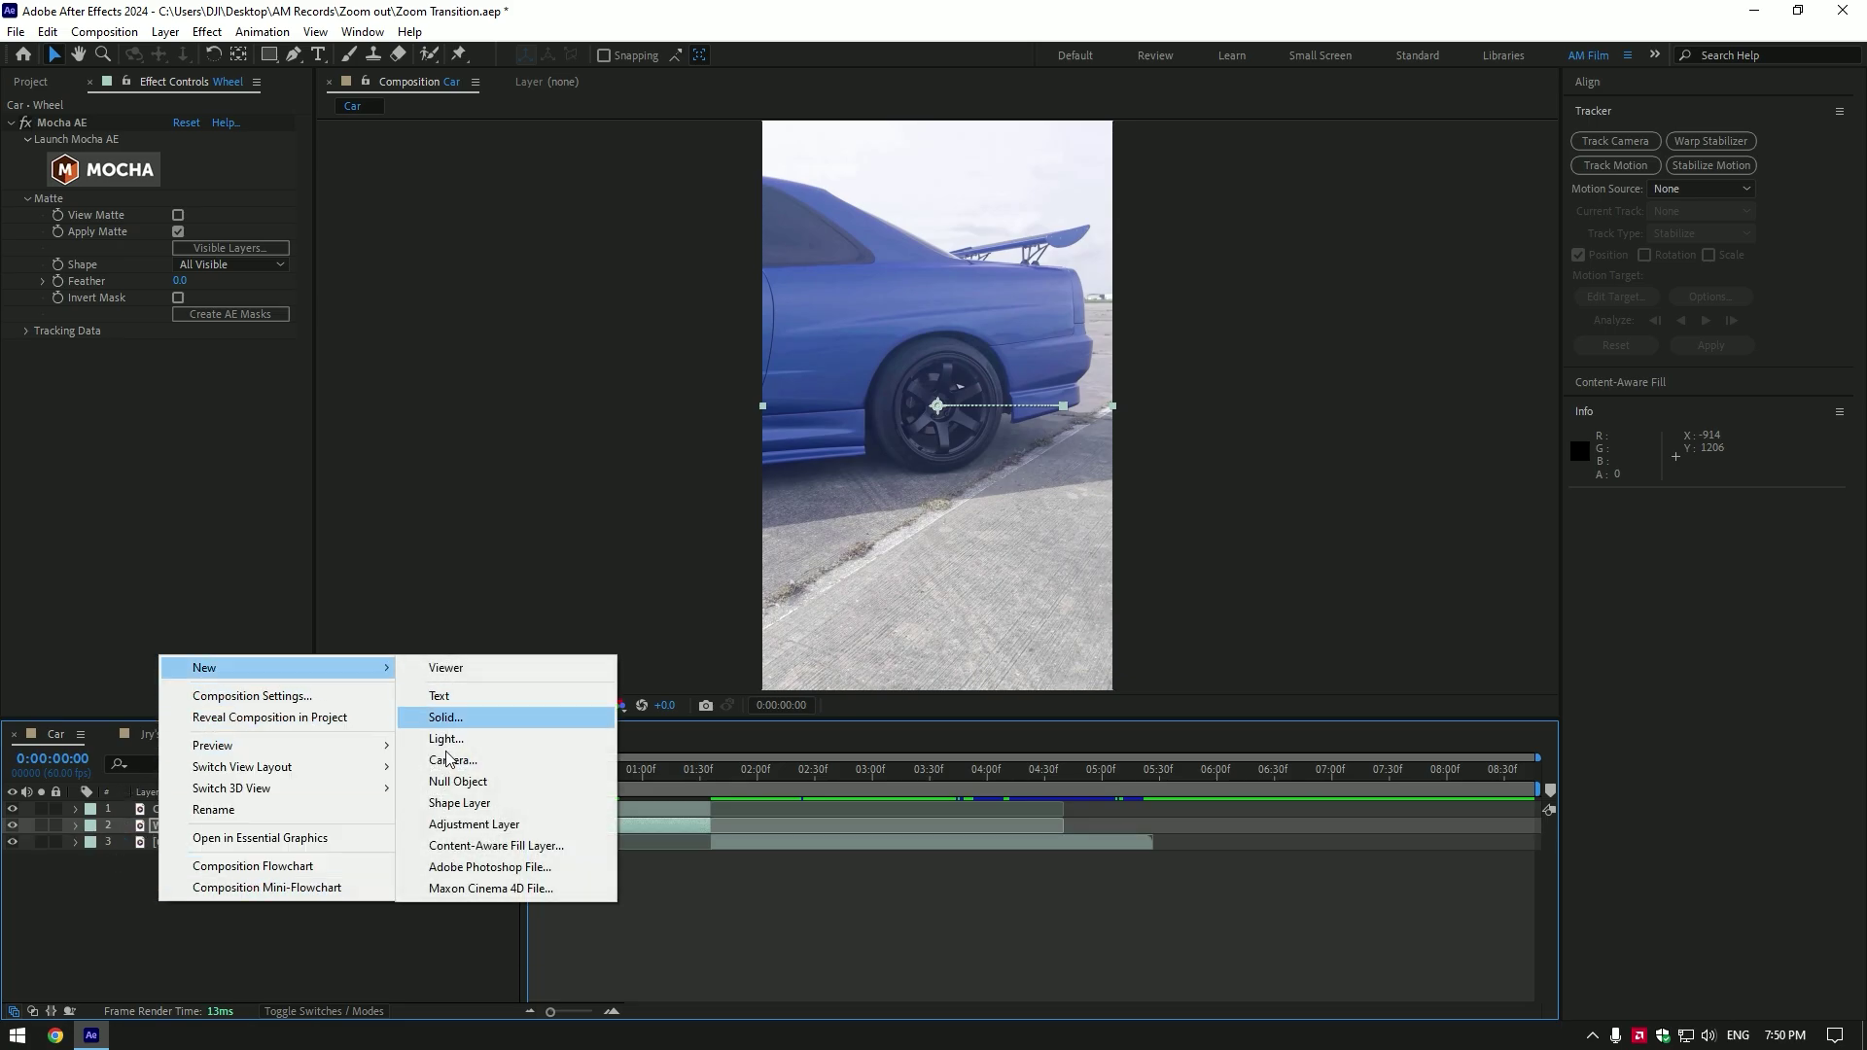
click(446, 765)
text(Zoom)
key(Return)
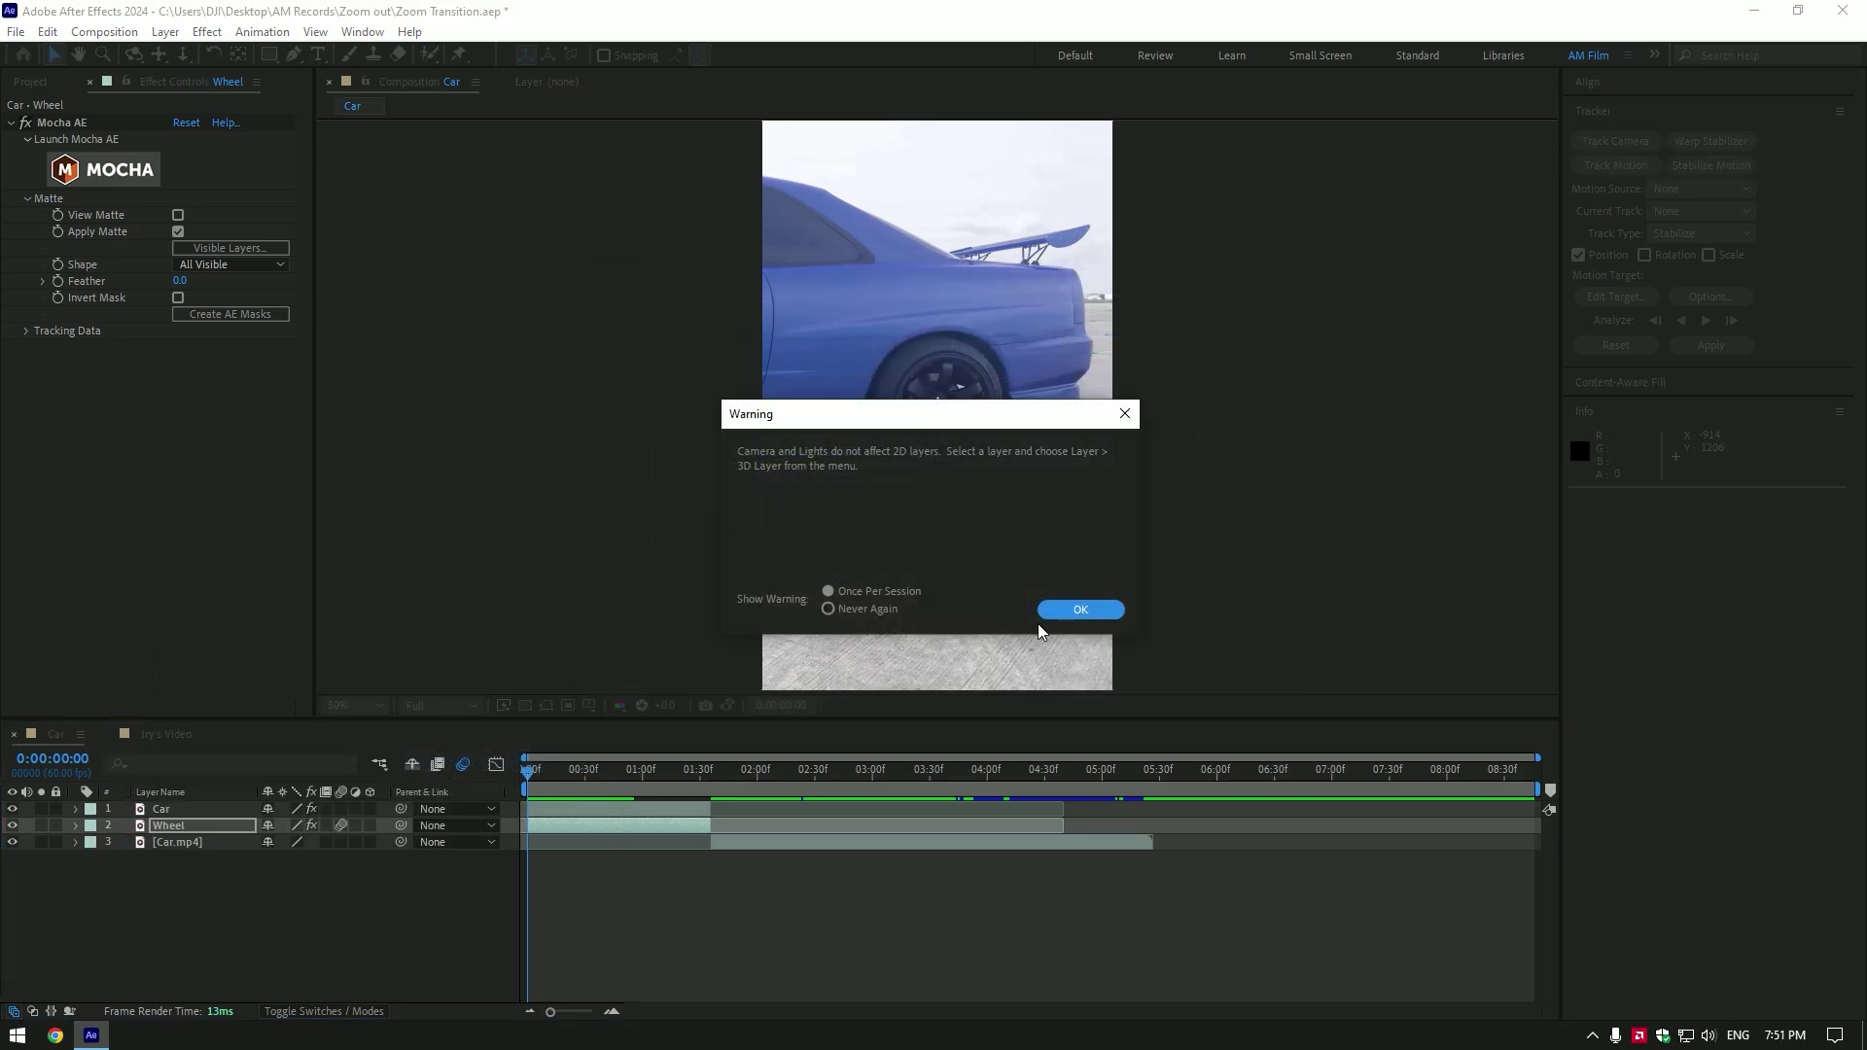
click(1038, 621)
drag(174, 809, 173, 831)
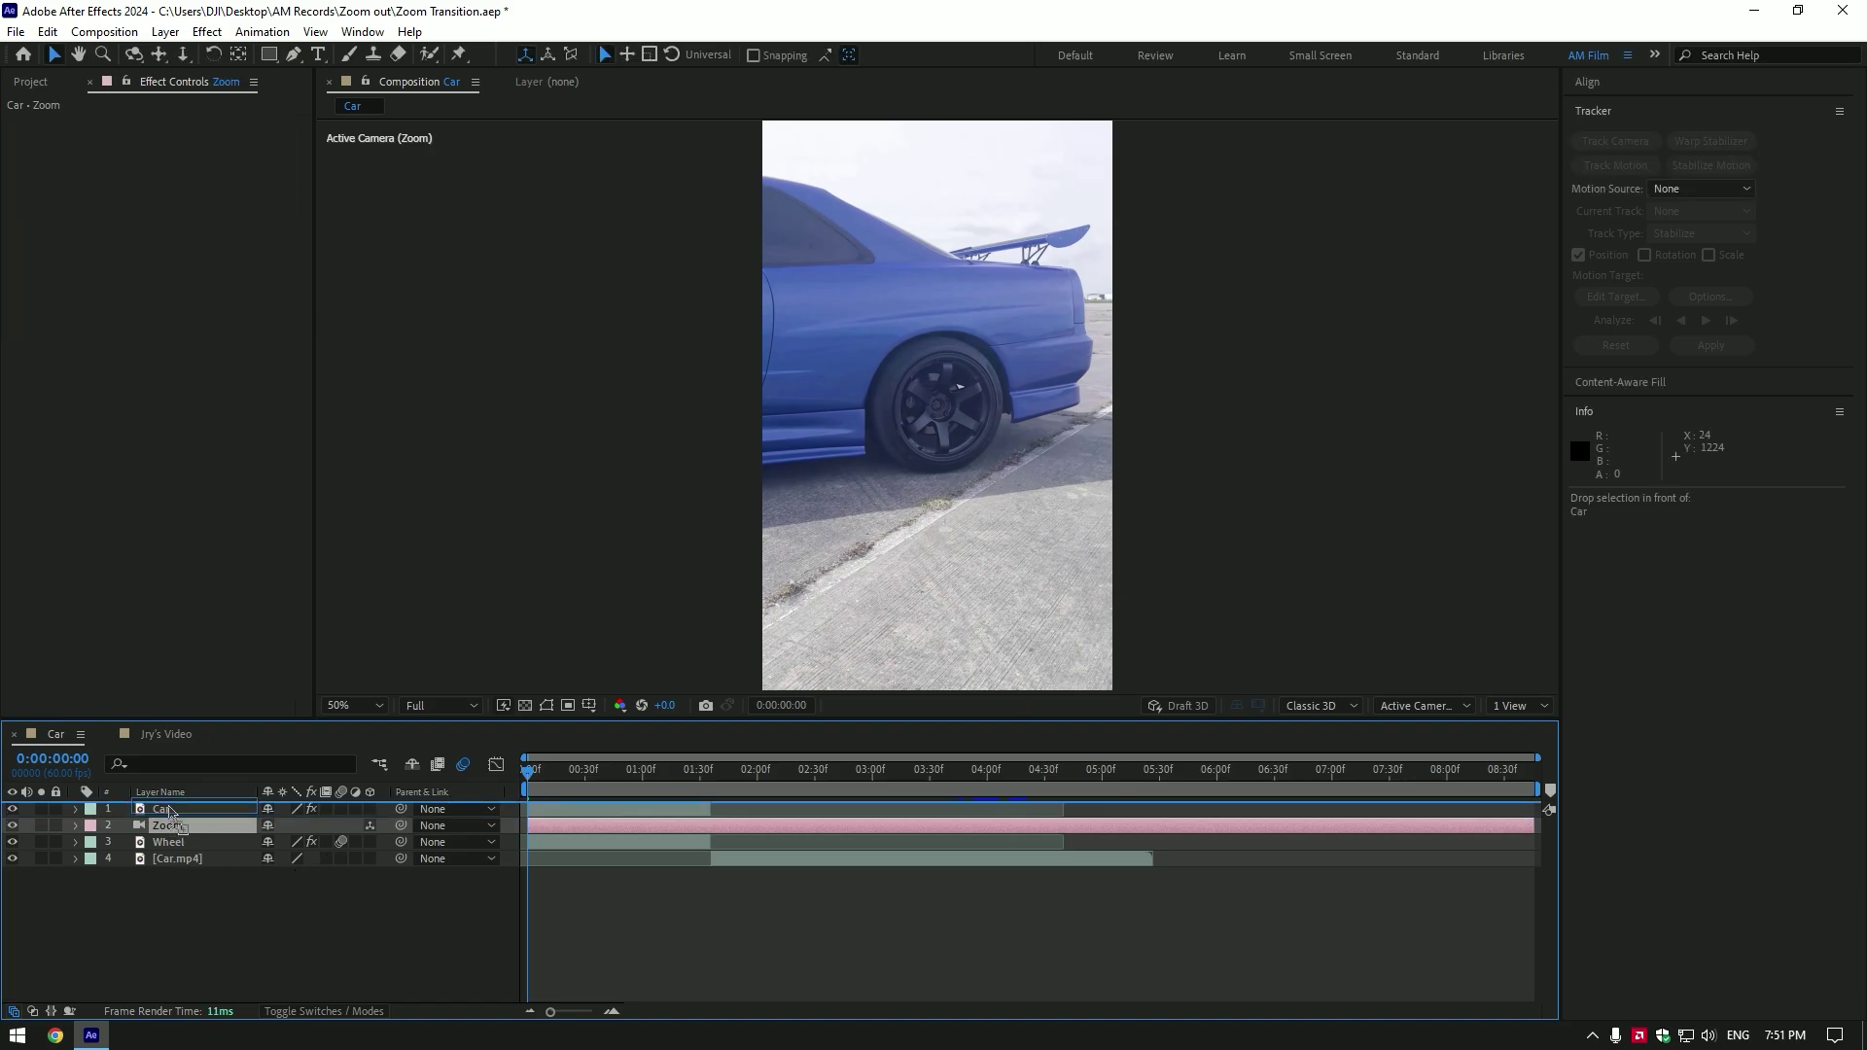
Make the Car and Wheel layers 3D and expand the Zoom camera's properties
click(370, 826)
click(369, 841)
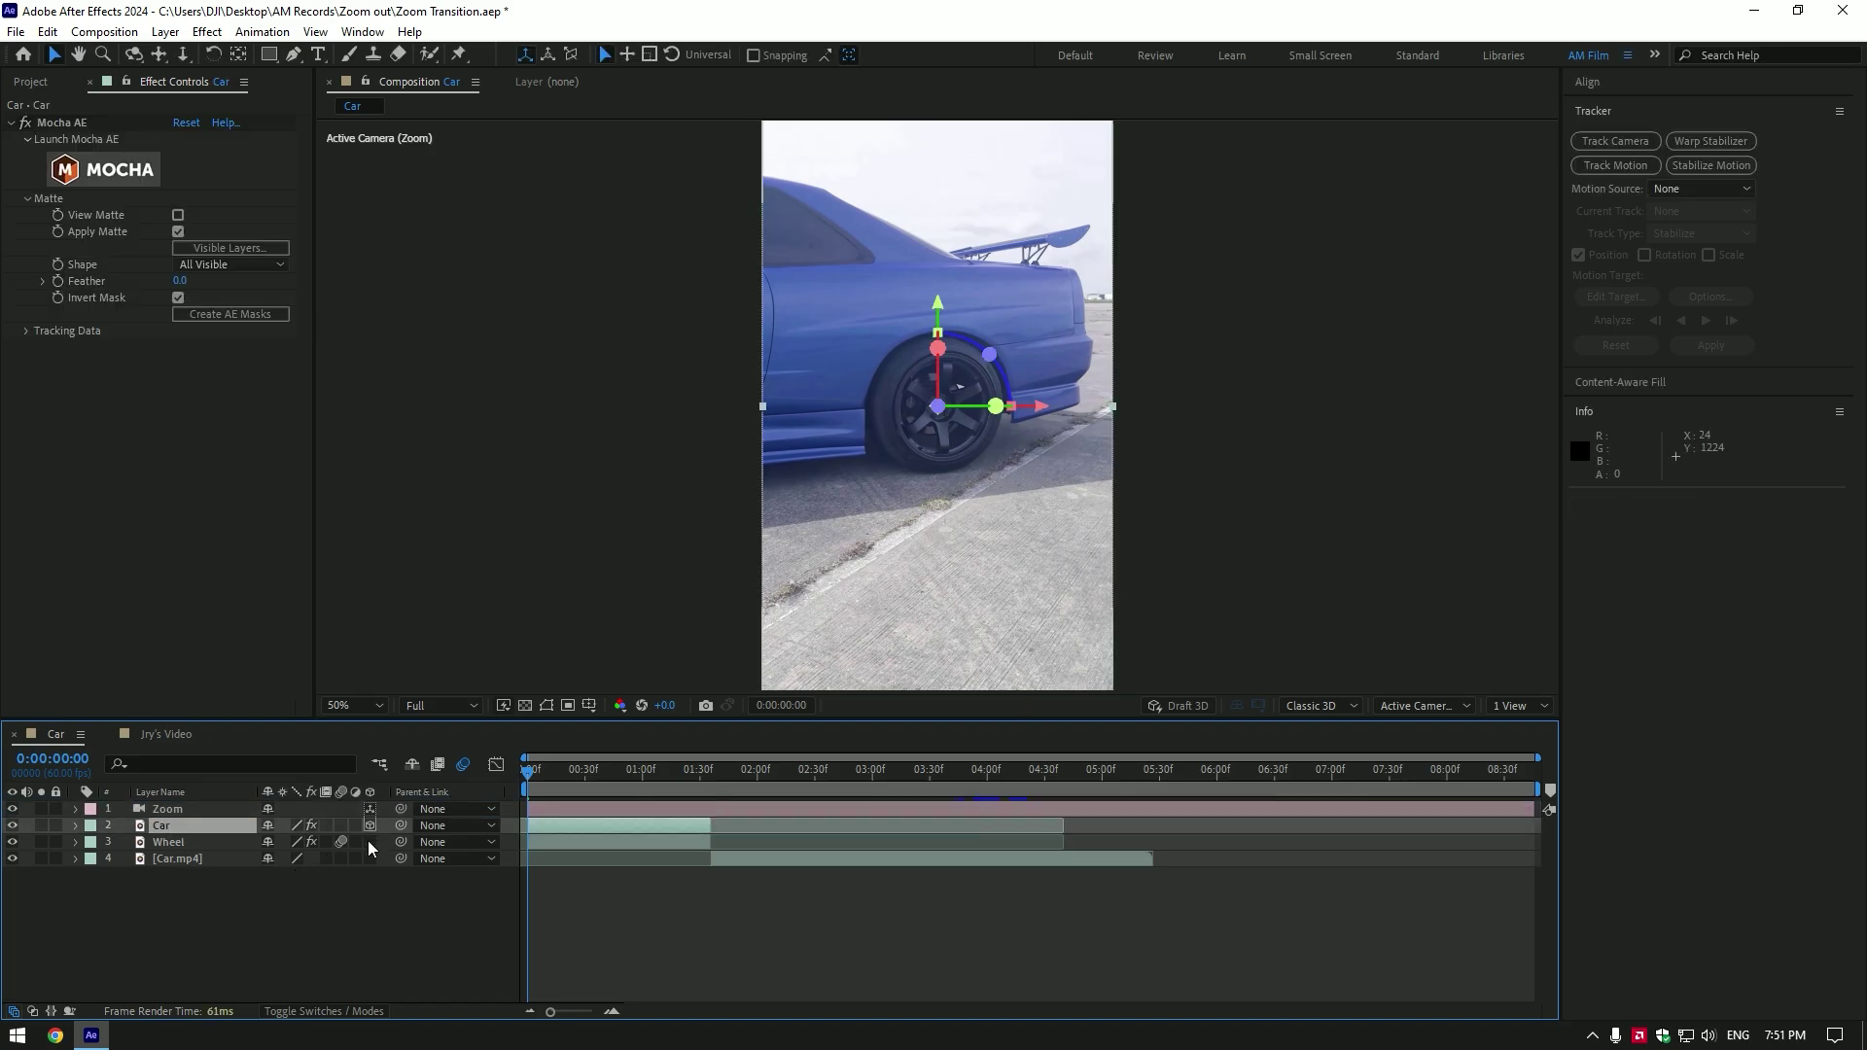
click(171, 813)
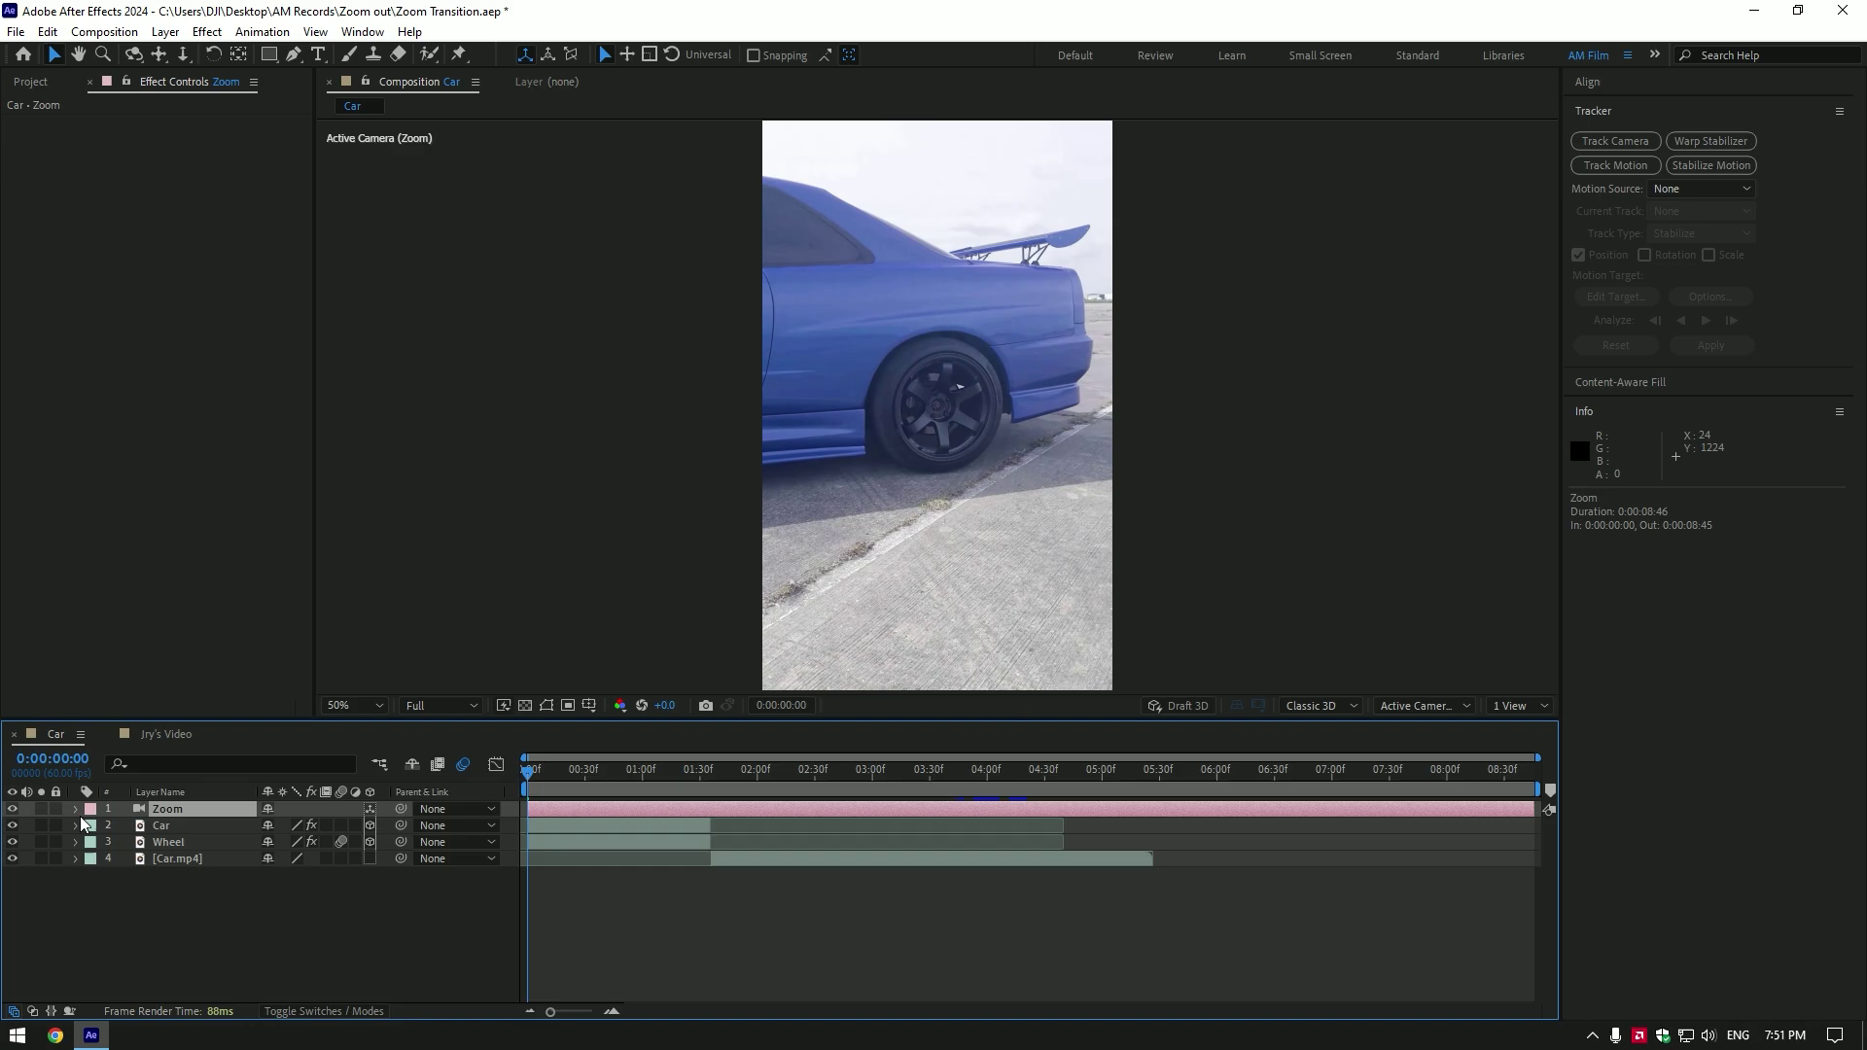
click(75, 809)
Set Point of Interest and Position keyframes on Zoom at 0:00:00:30
click(94, 826)
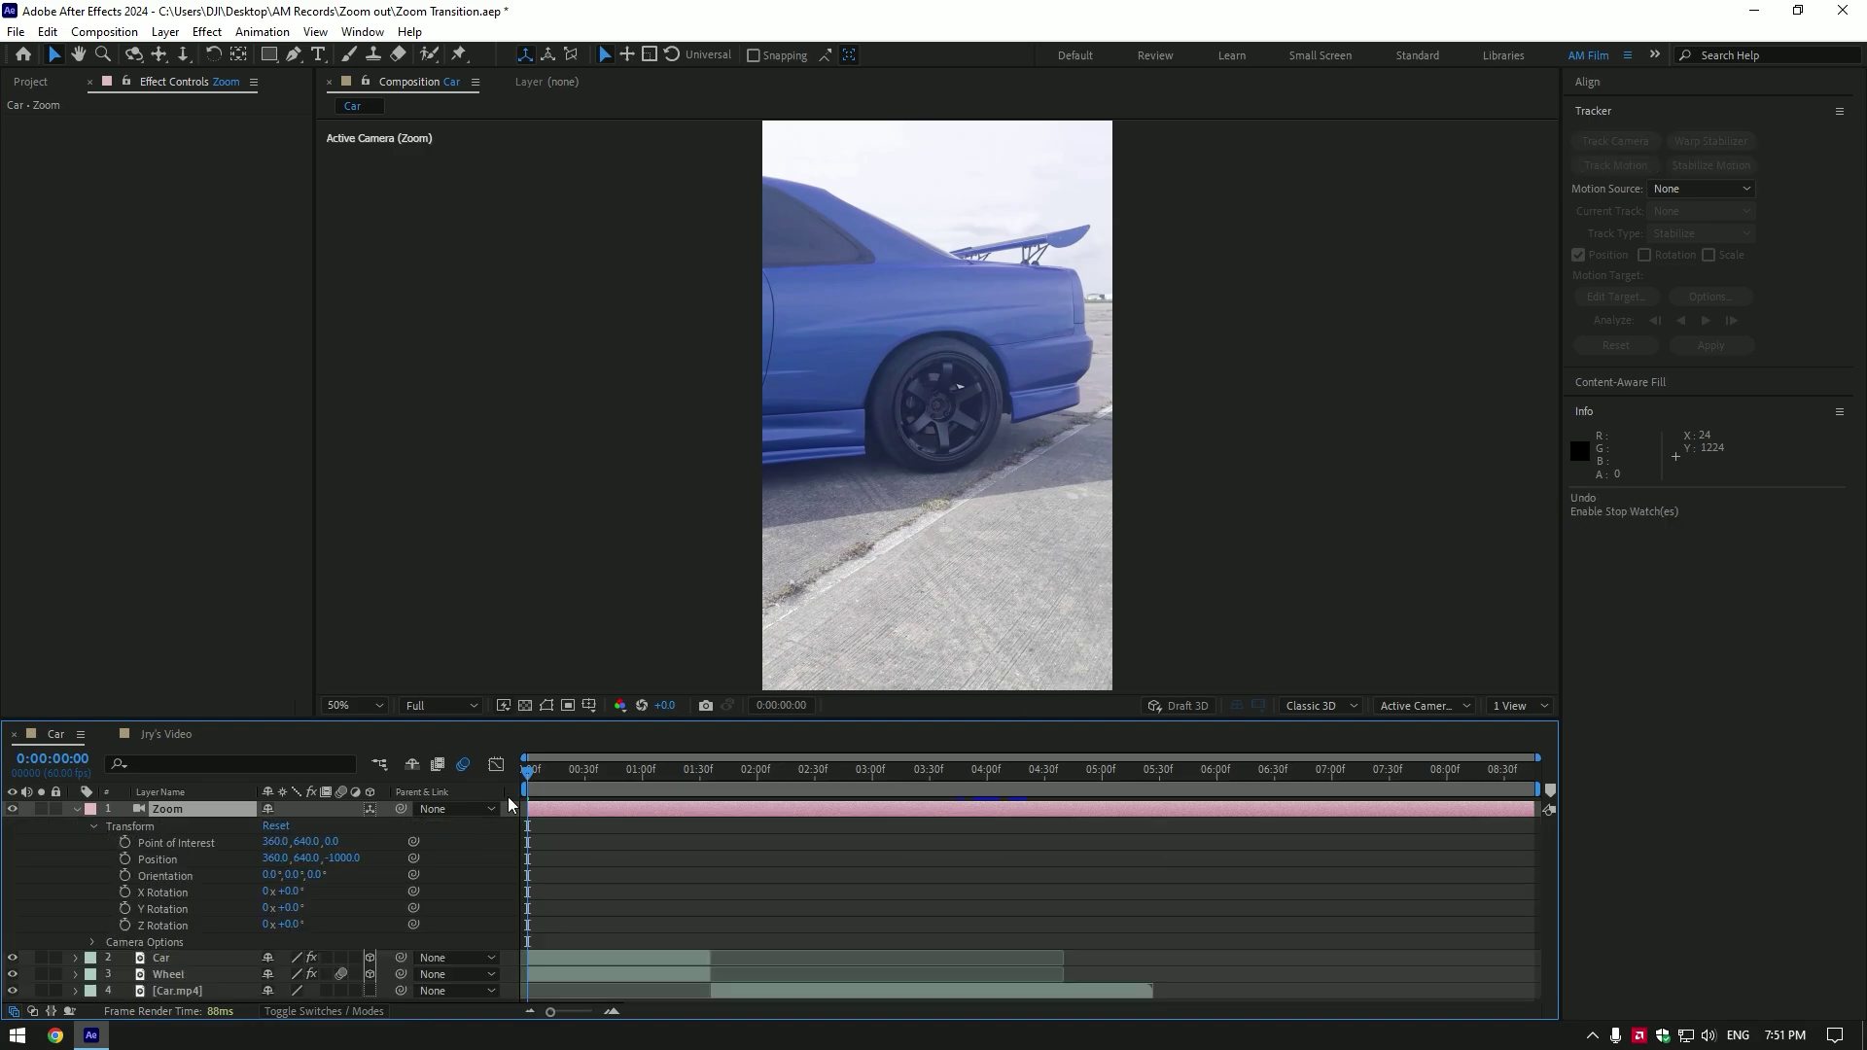
drag(526, 769, 583, 768)
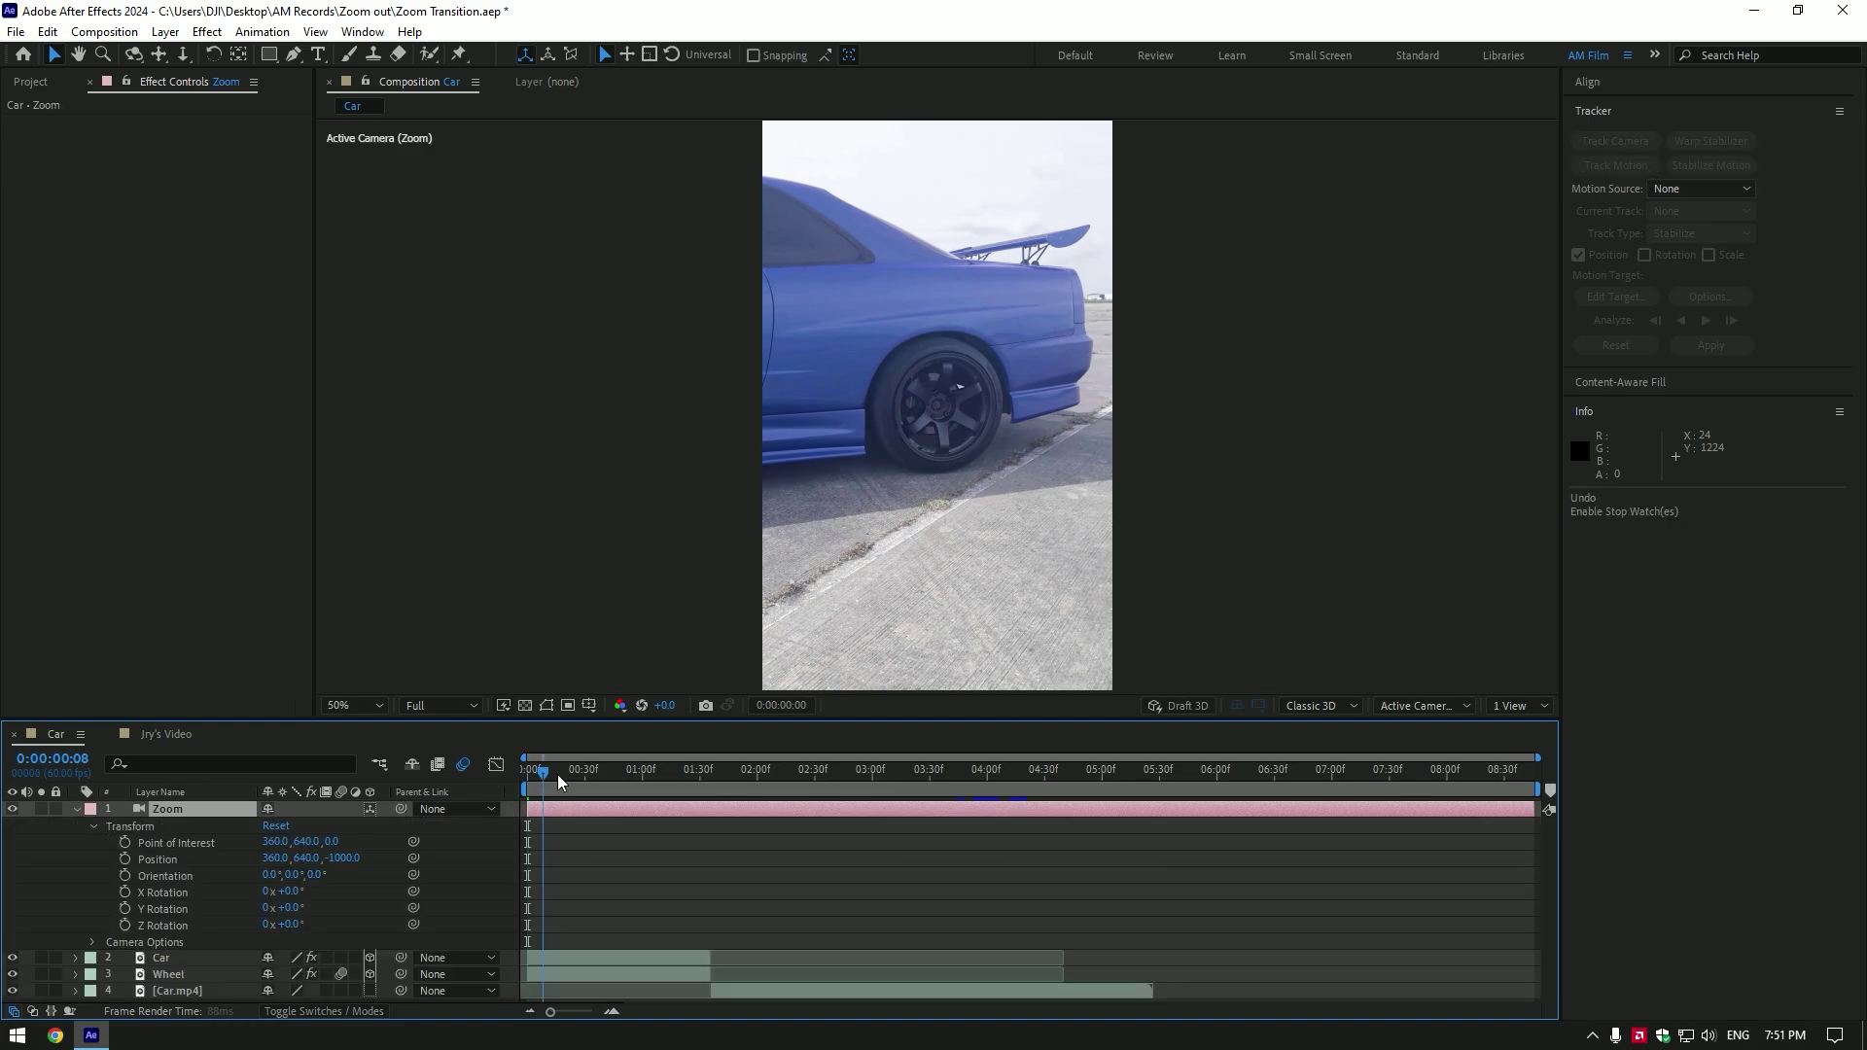
click(123, 843)
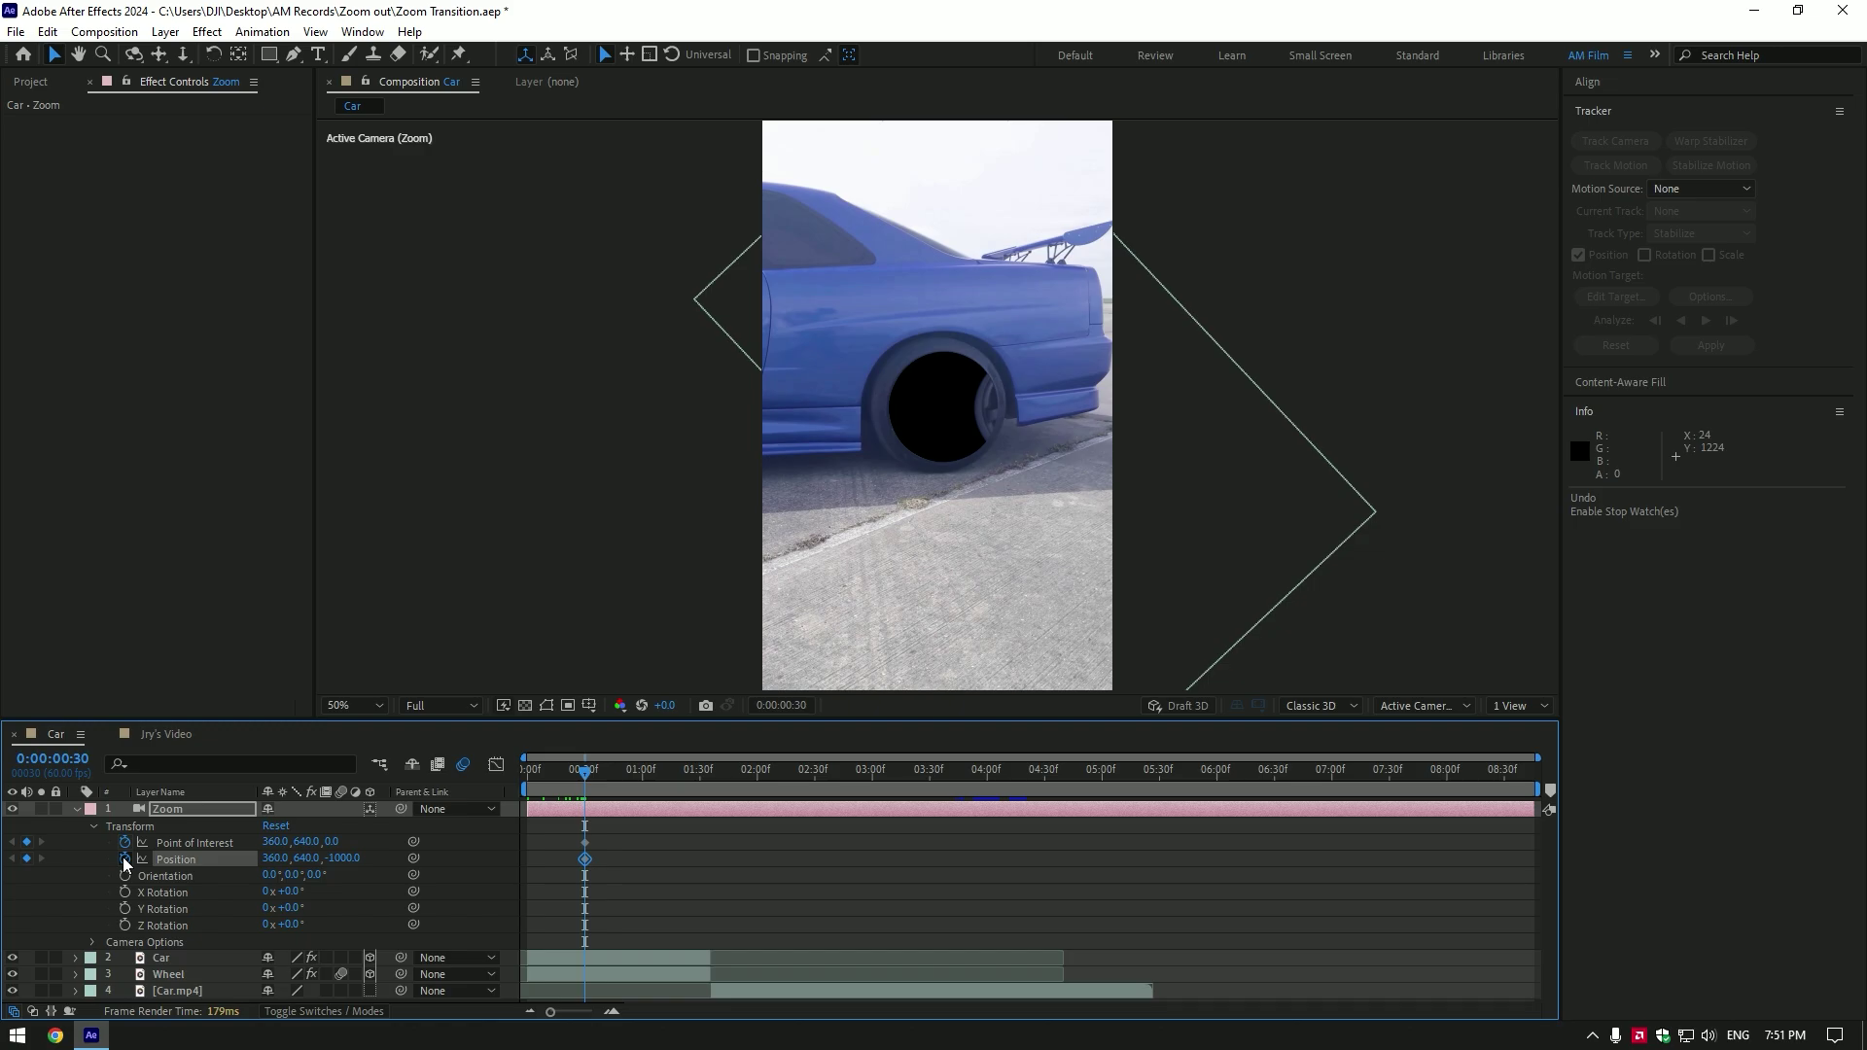
At 0:00:01:01, dolly the camera forward through the wheel hole and review the push
drag(590, 781, 651, 776)
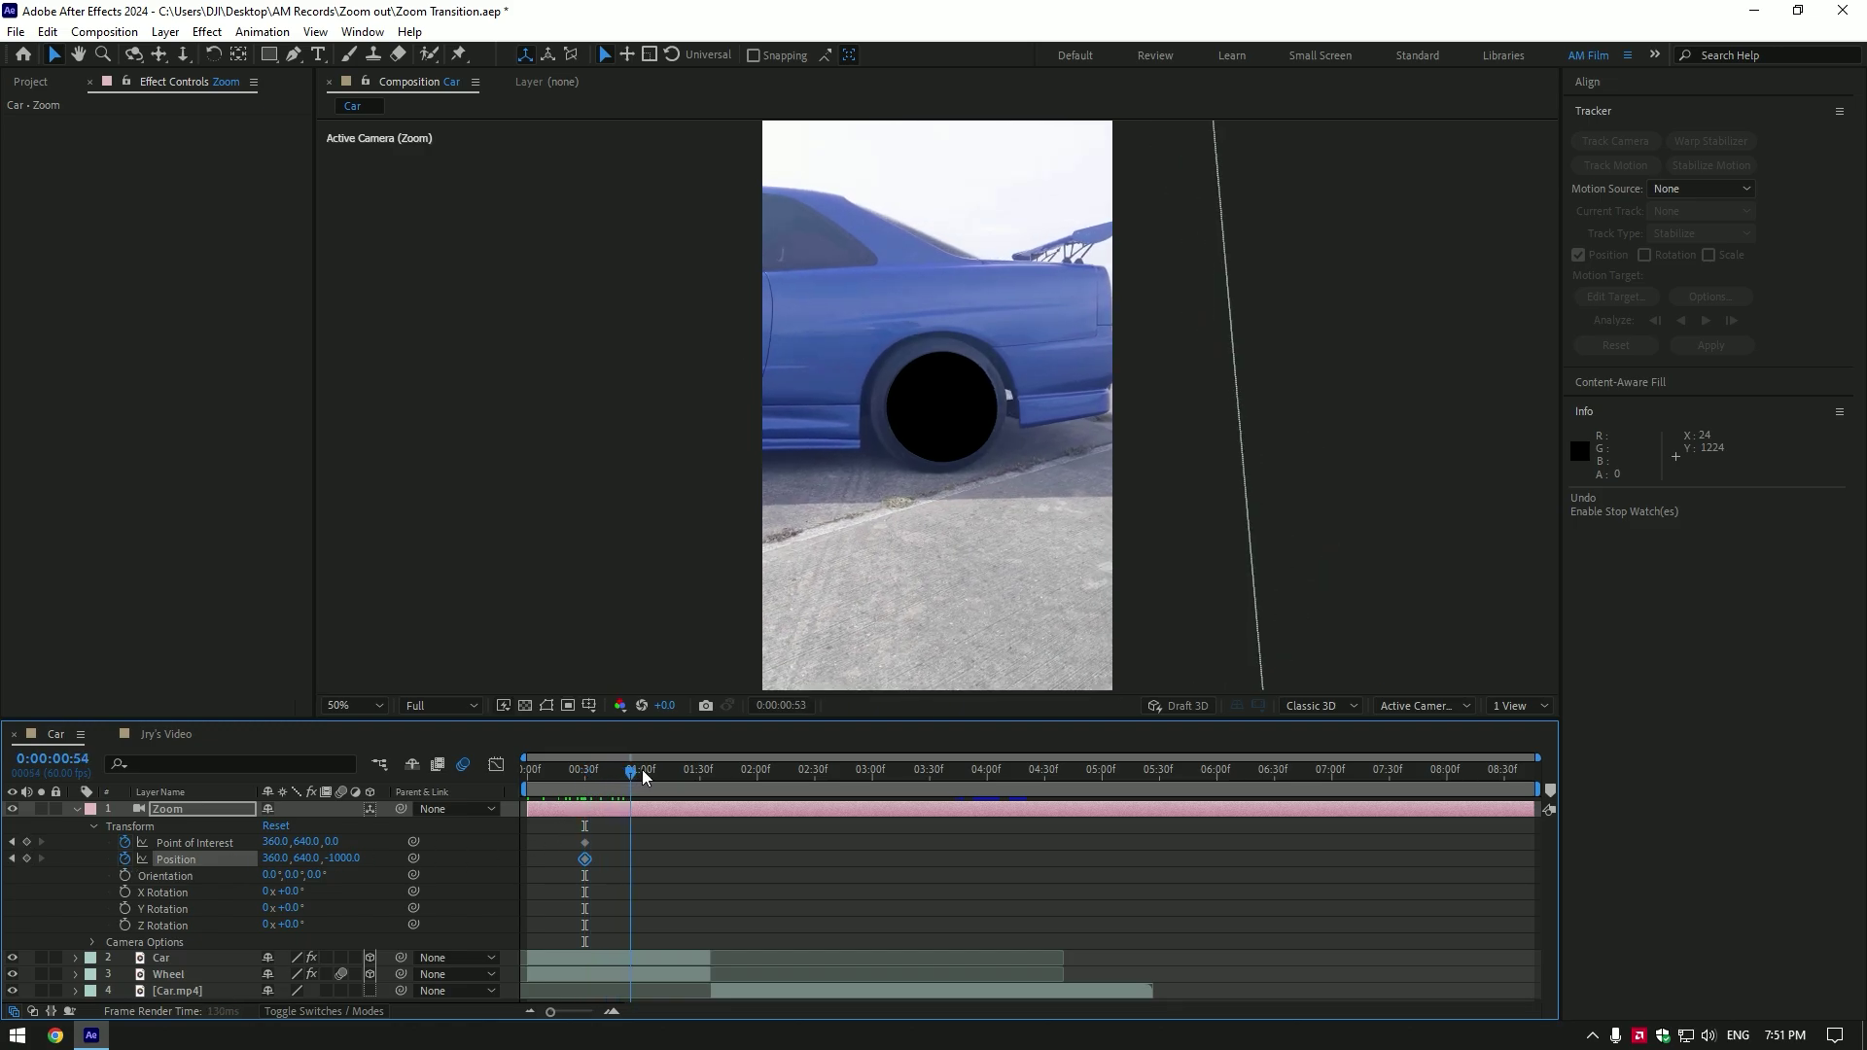
click(181, 57)
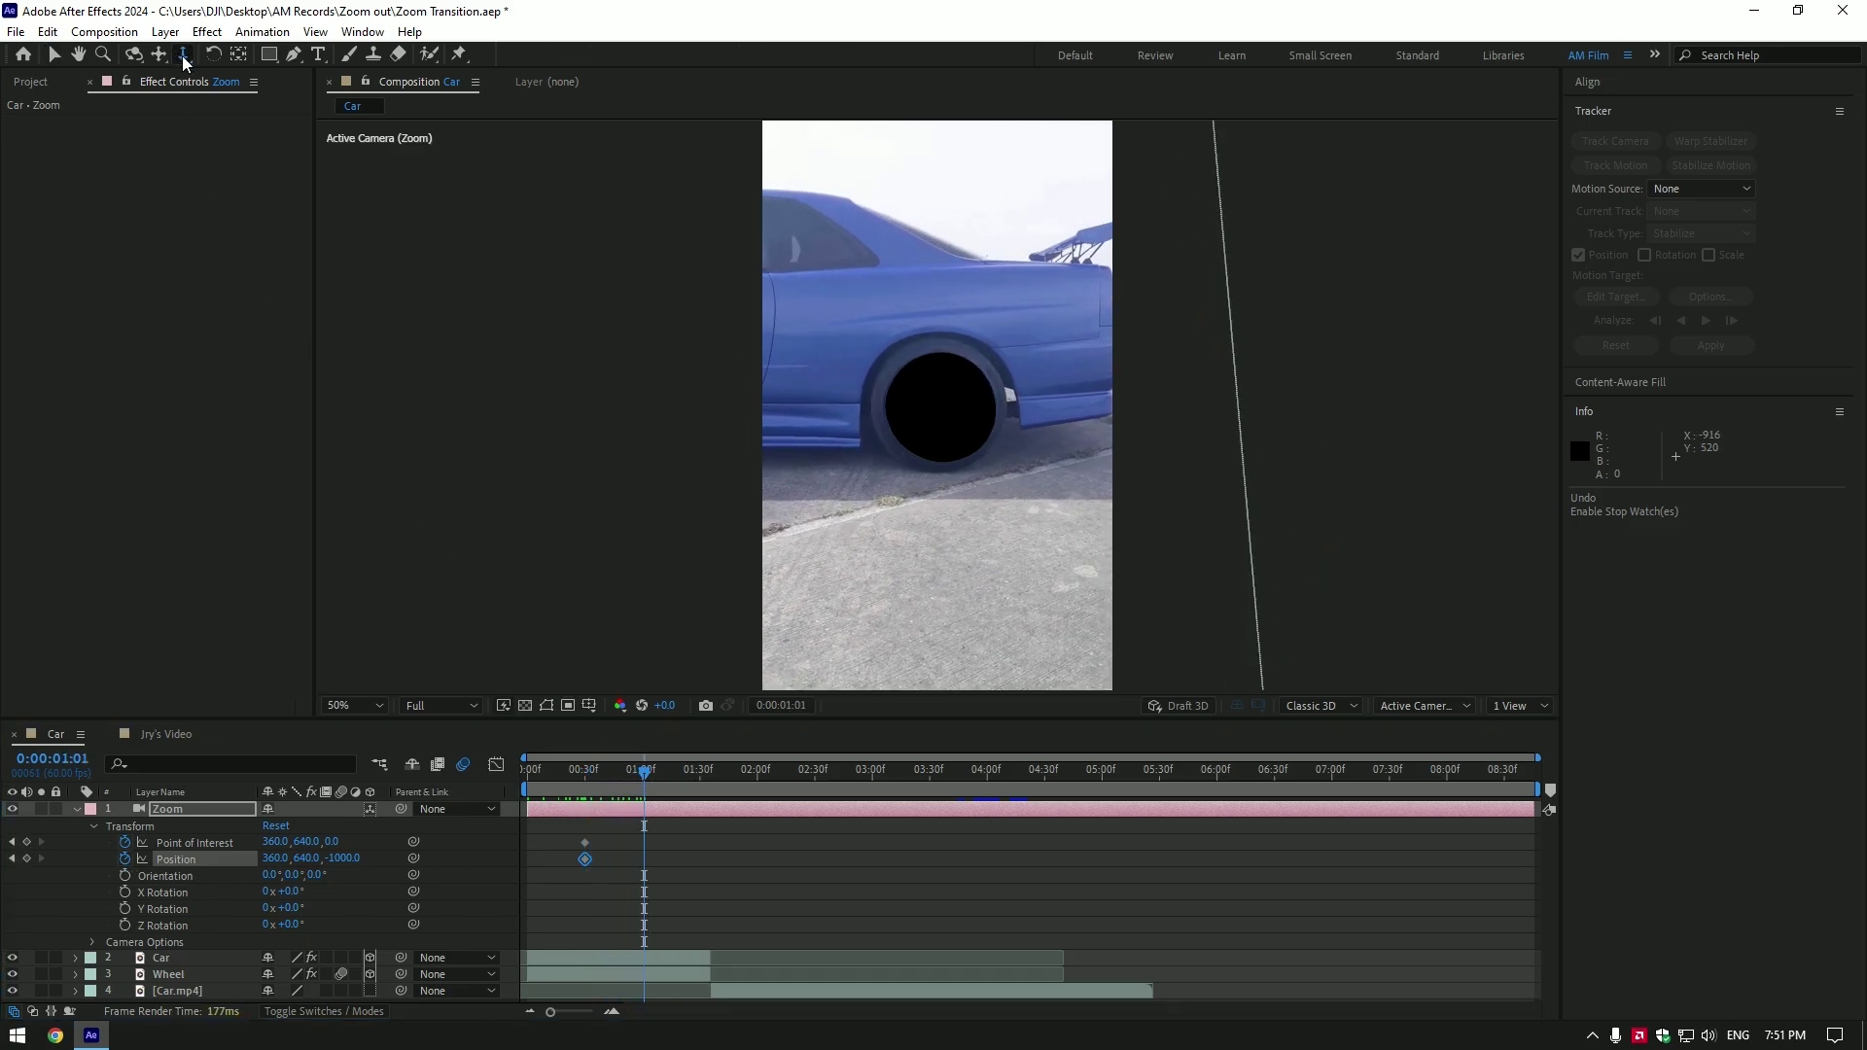
drag(941, 405, 934, 147)
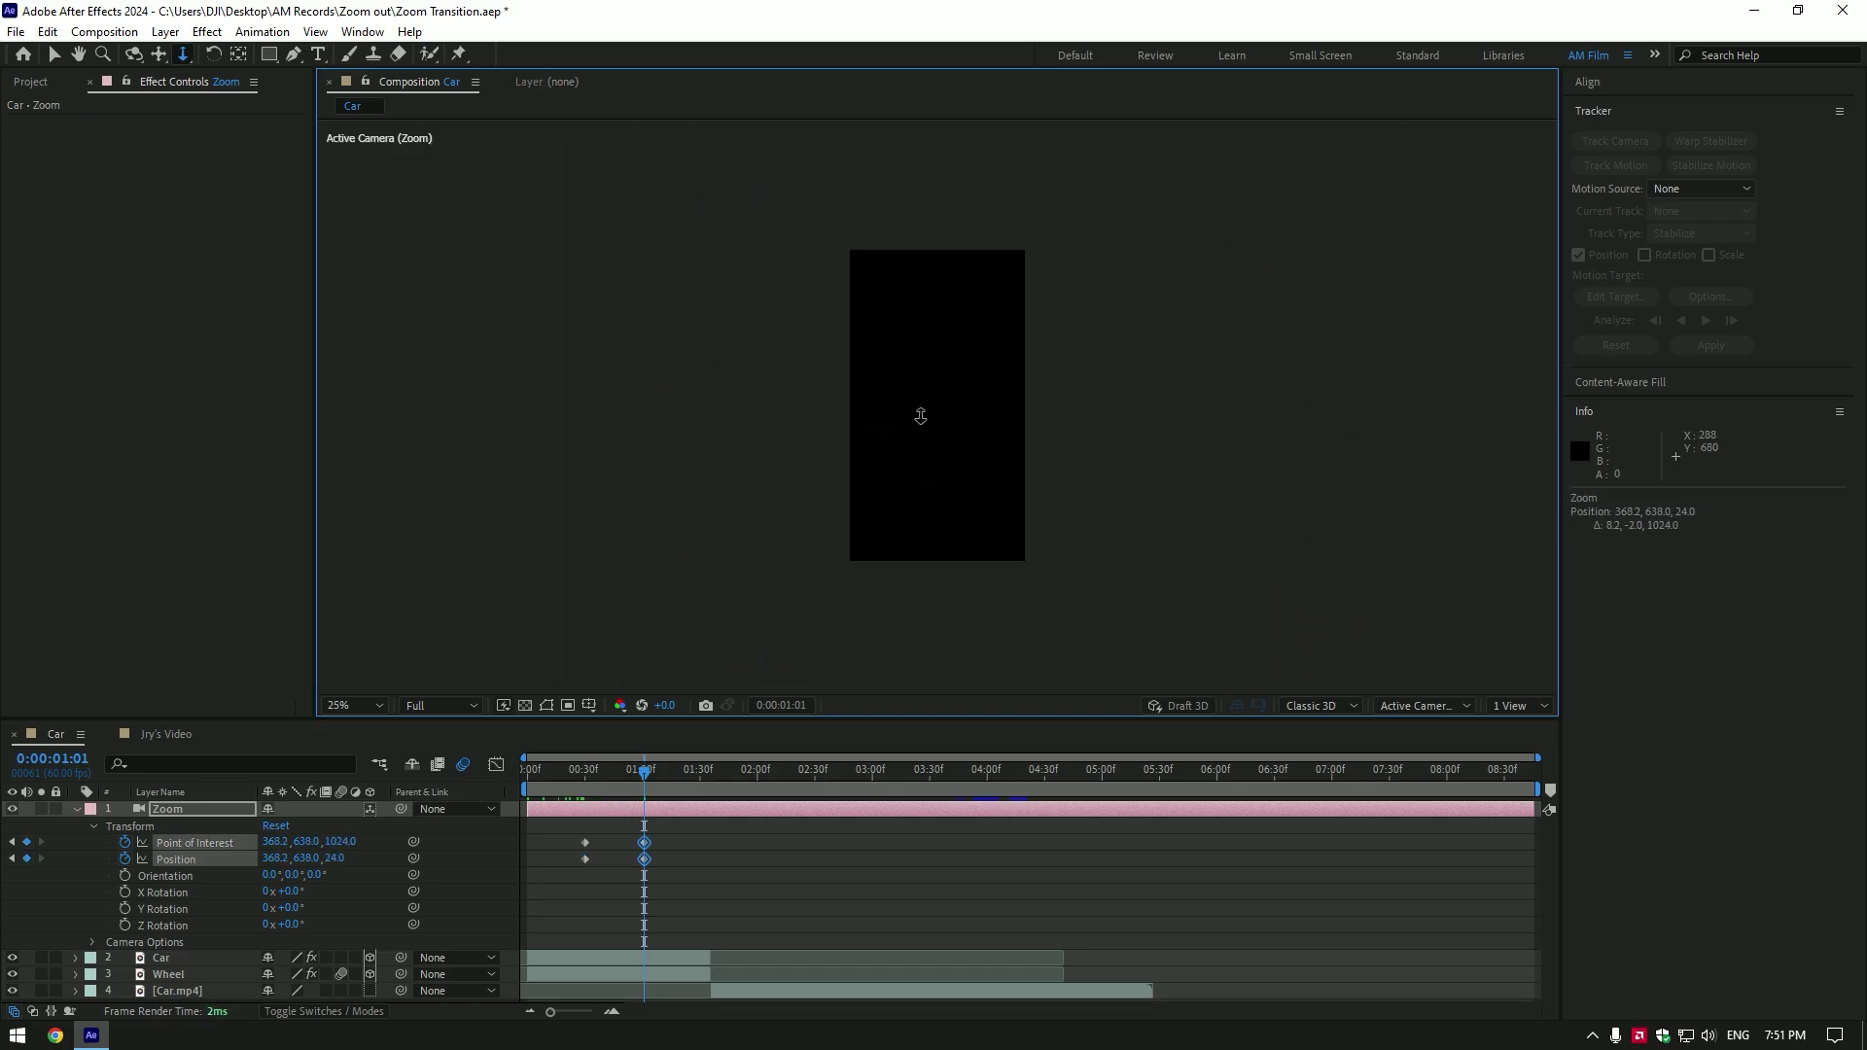
click(77, 810)
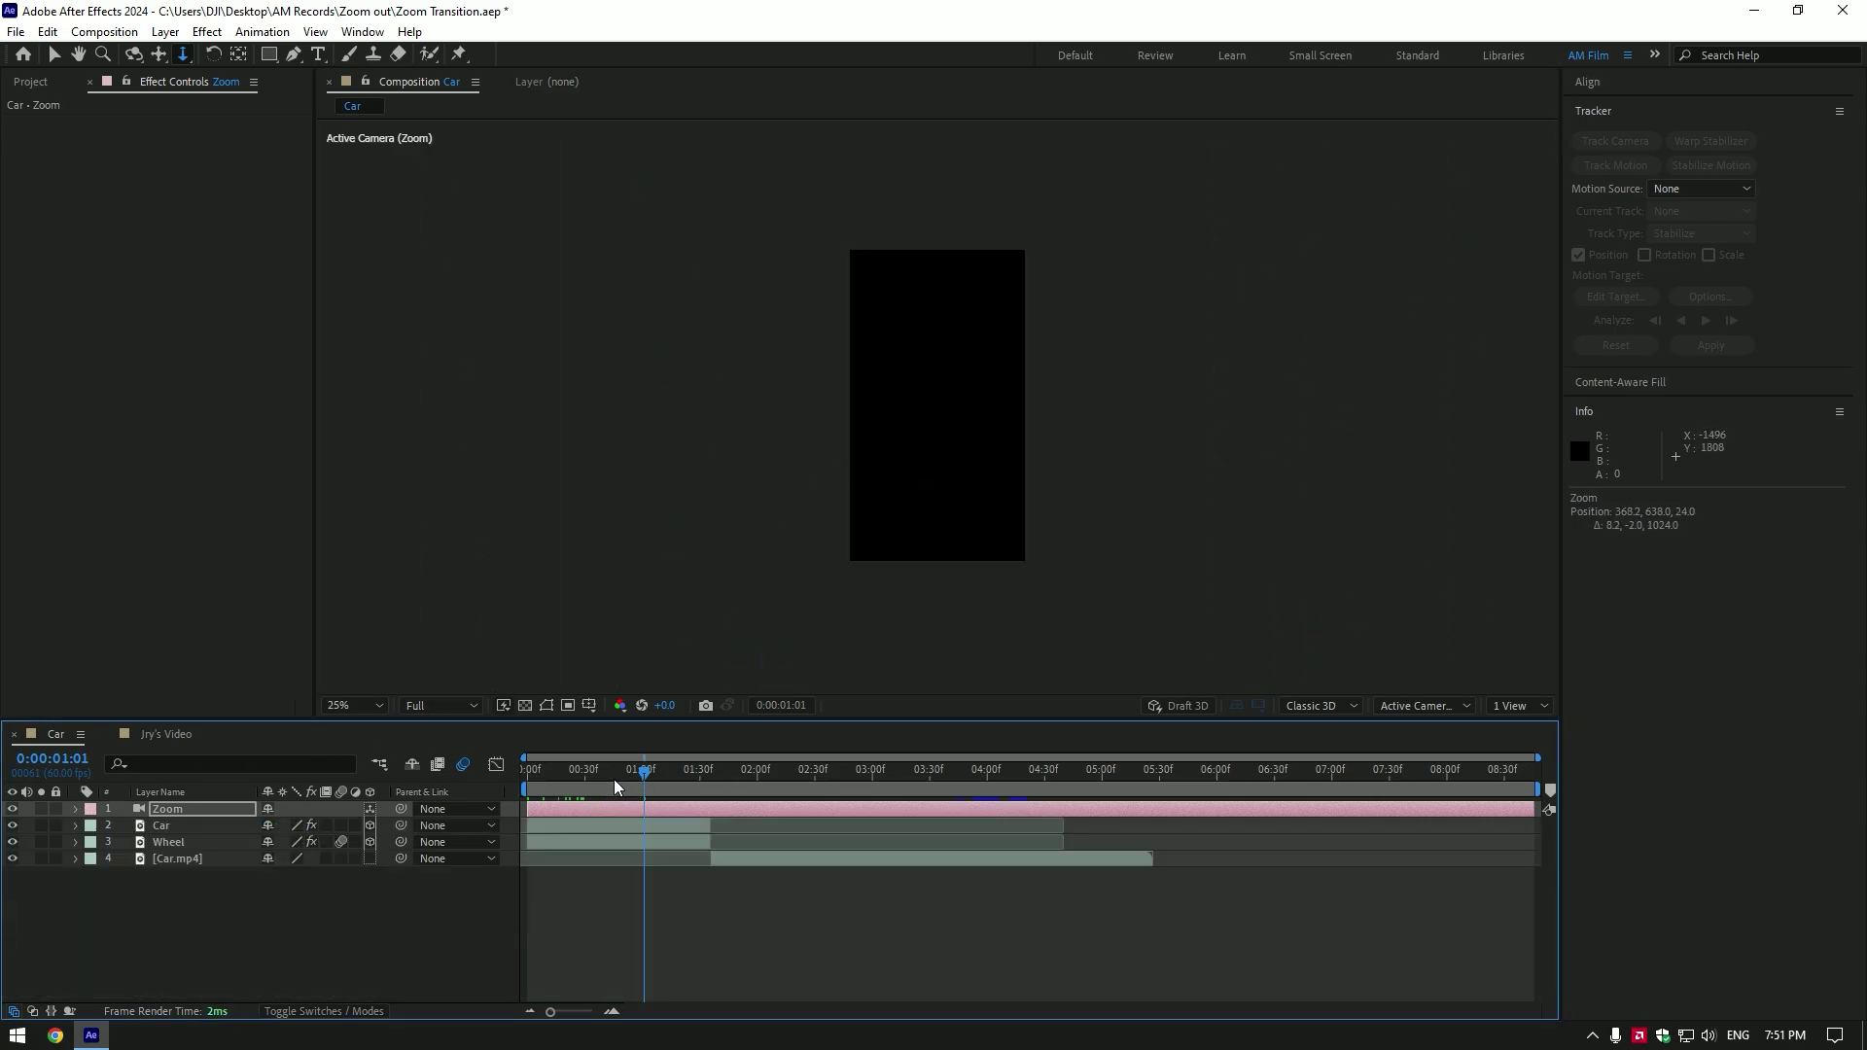
drag(614, 778, 602, 778)
scroll(1152, 445, up, 4)
Turn off the Wheel layer switch to remove the ghosted trail, then preview the push
key(v)
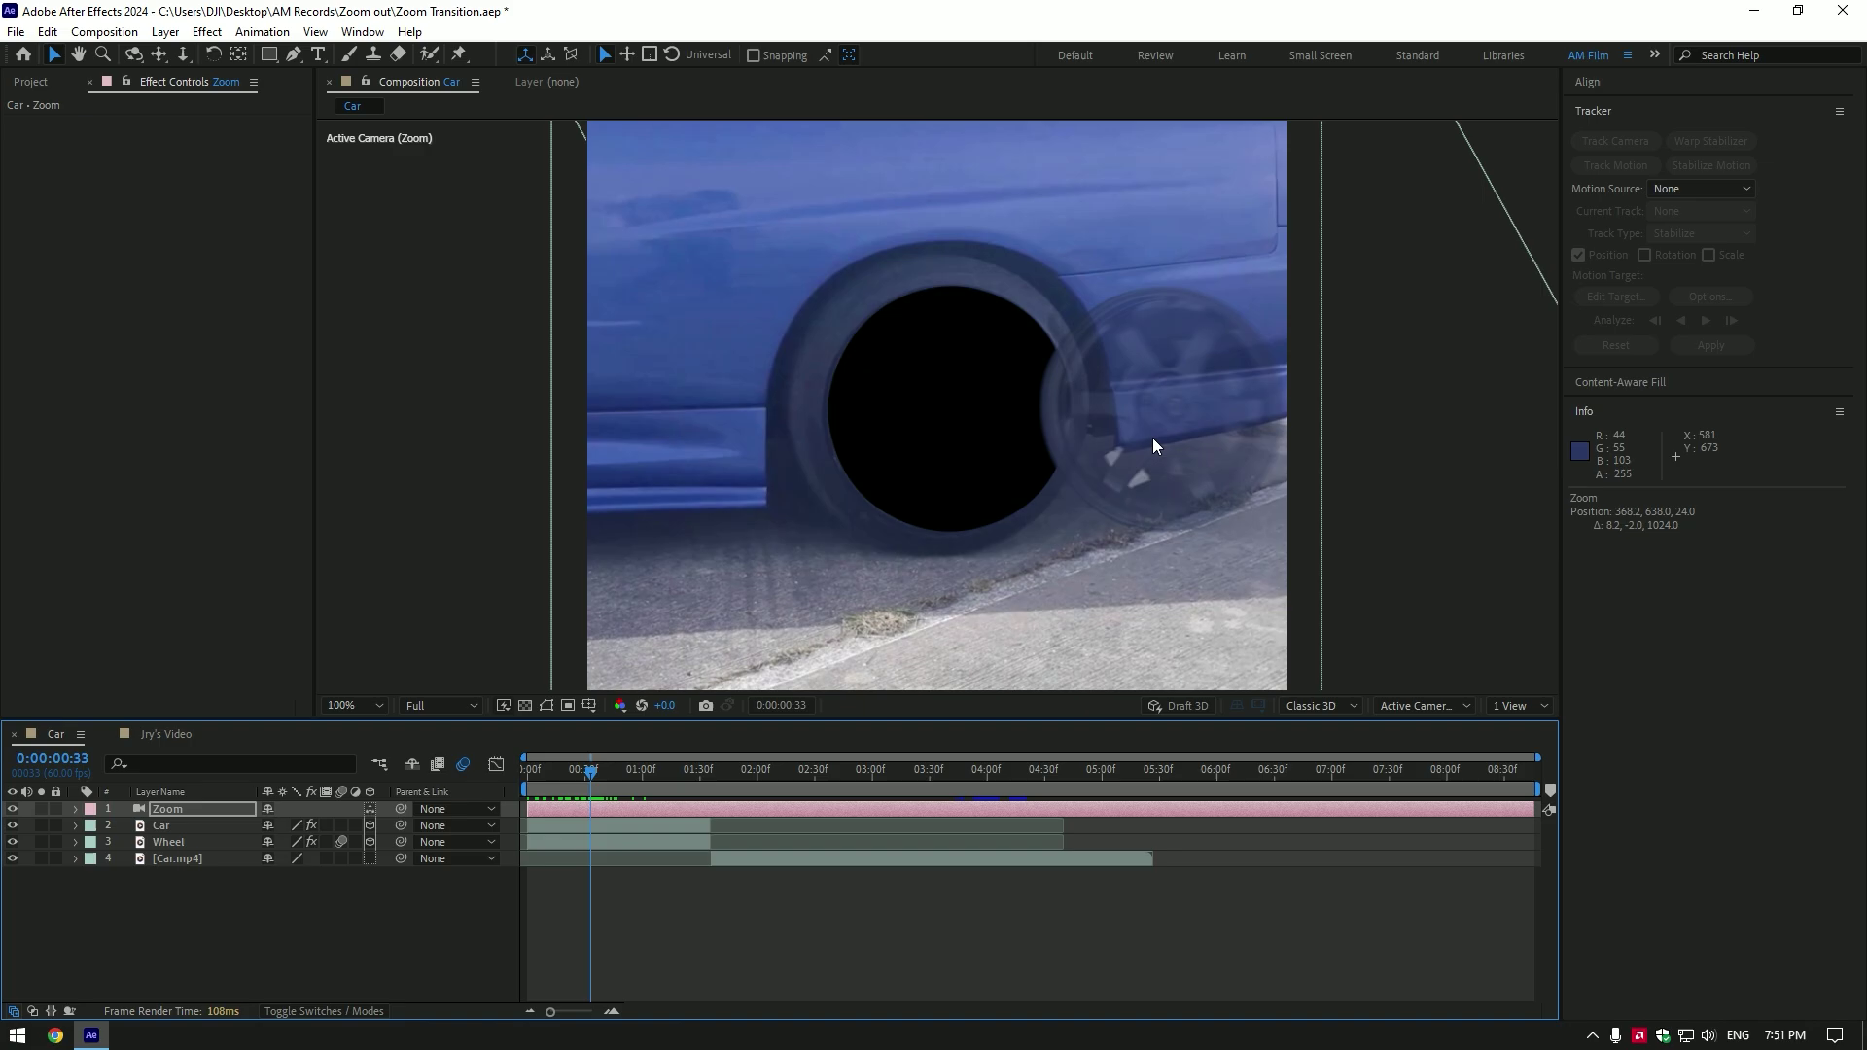
click(341, 842)
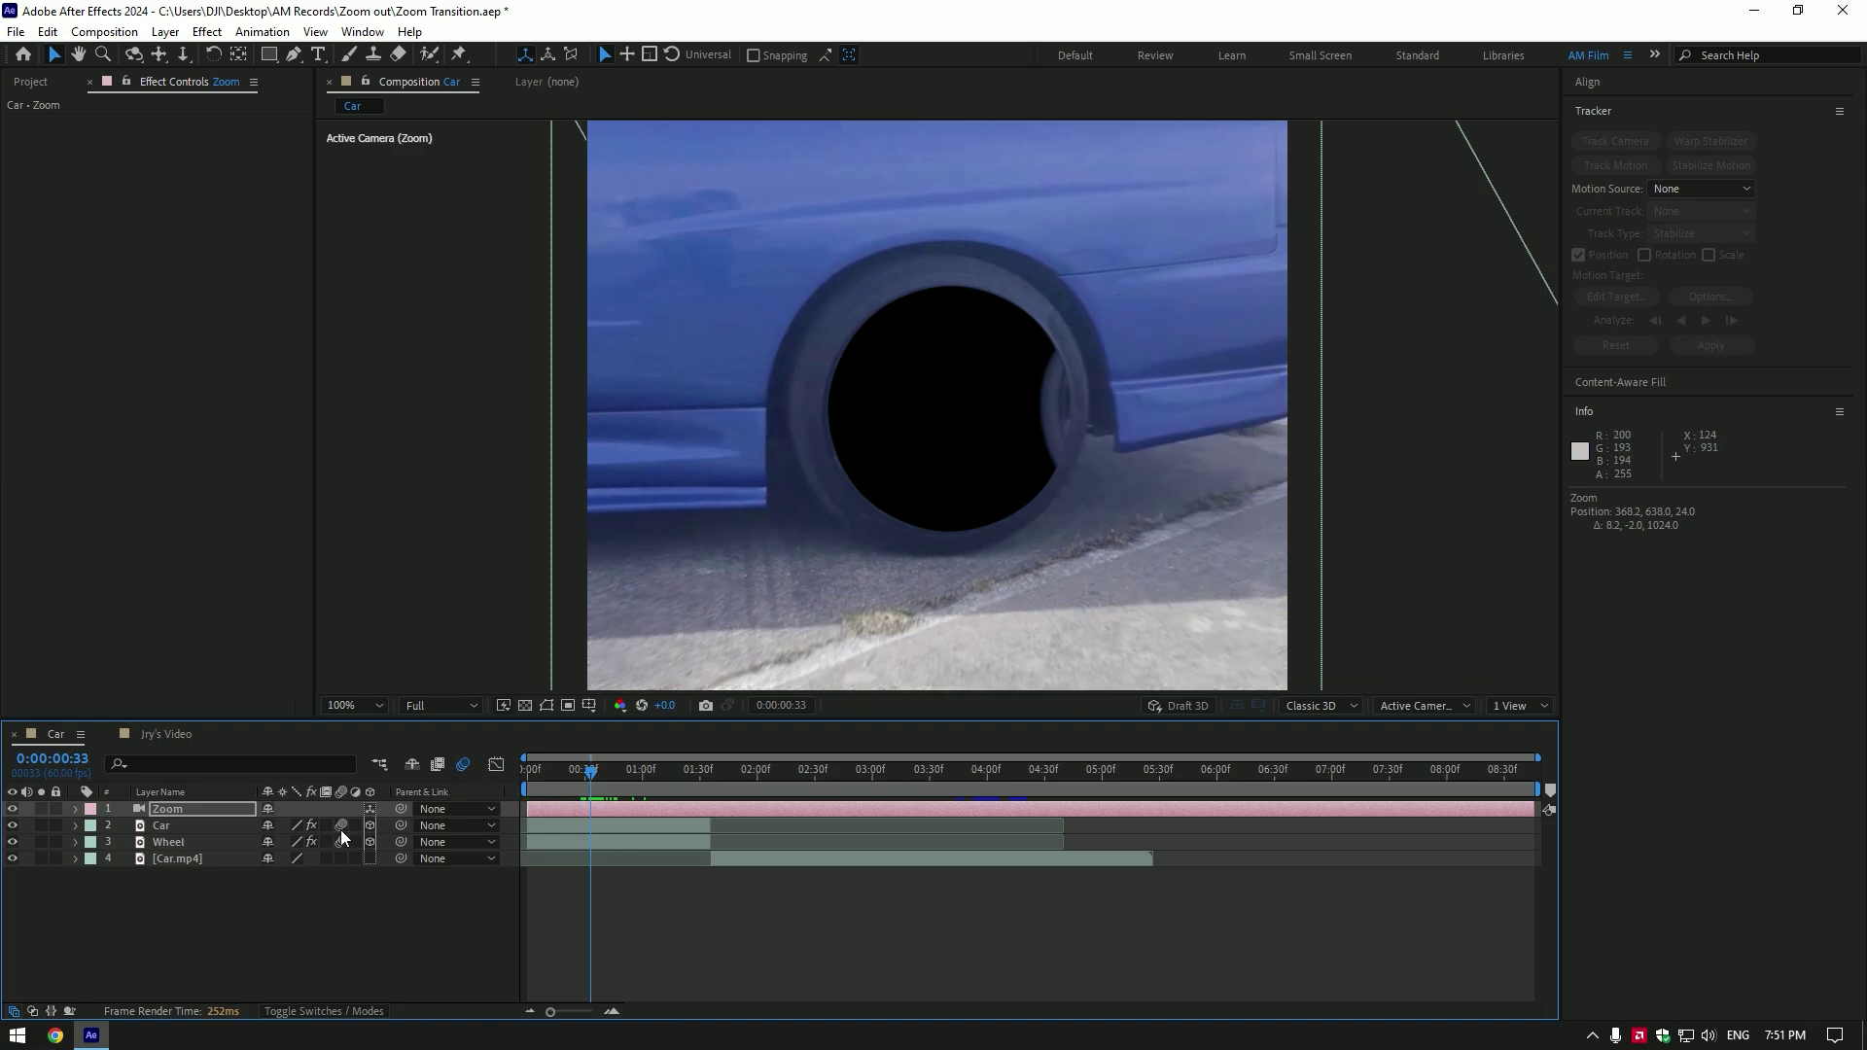
key(space)
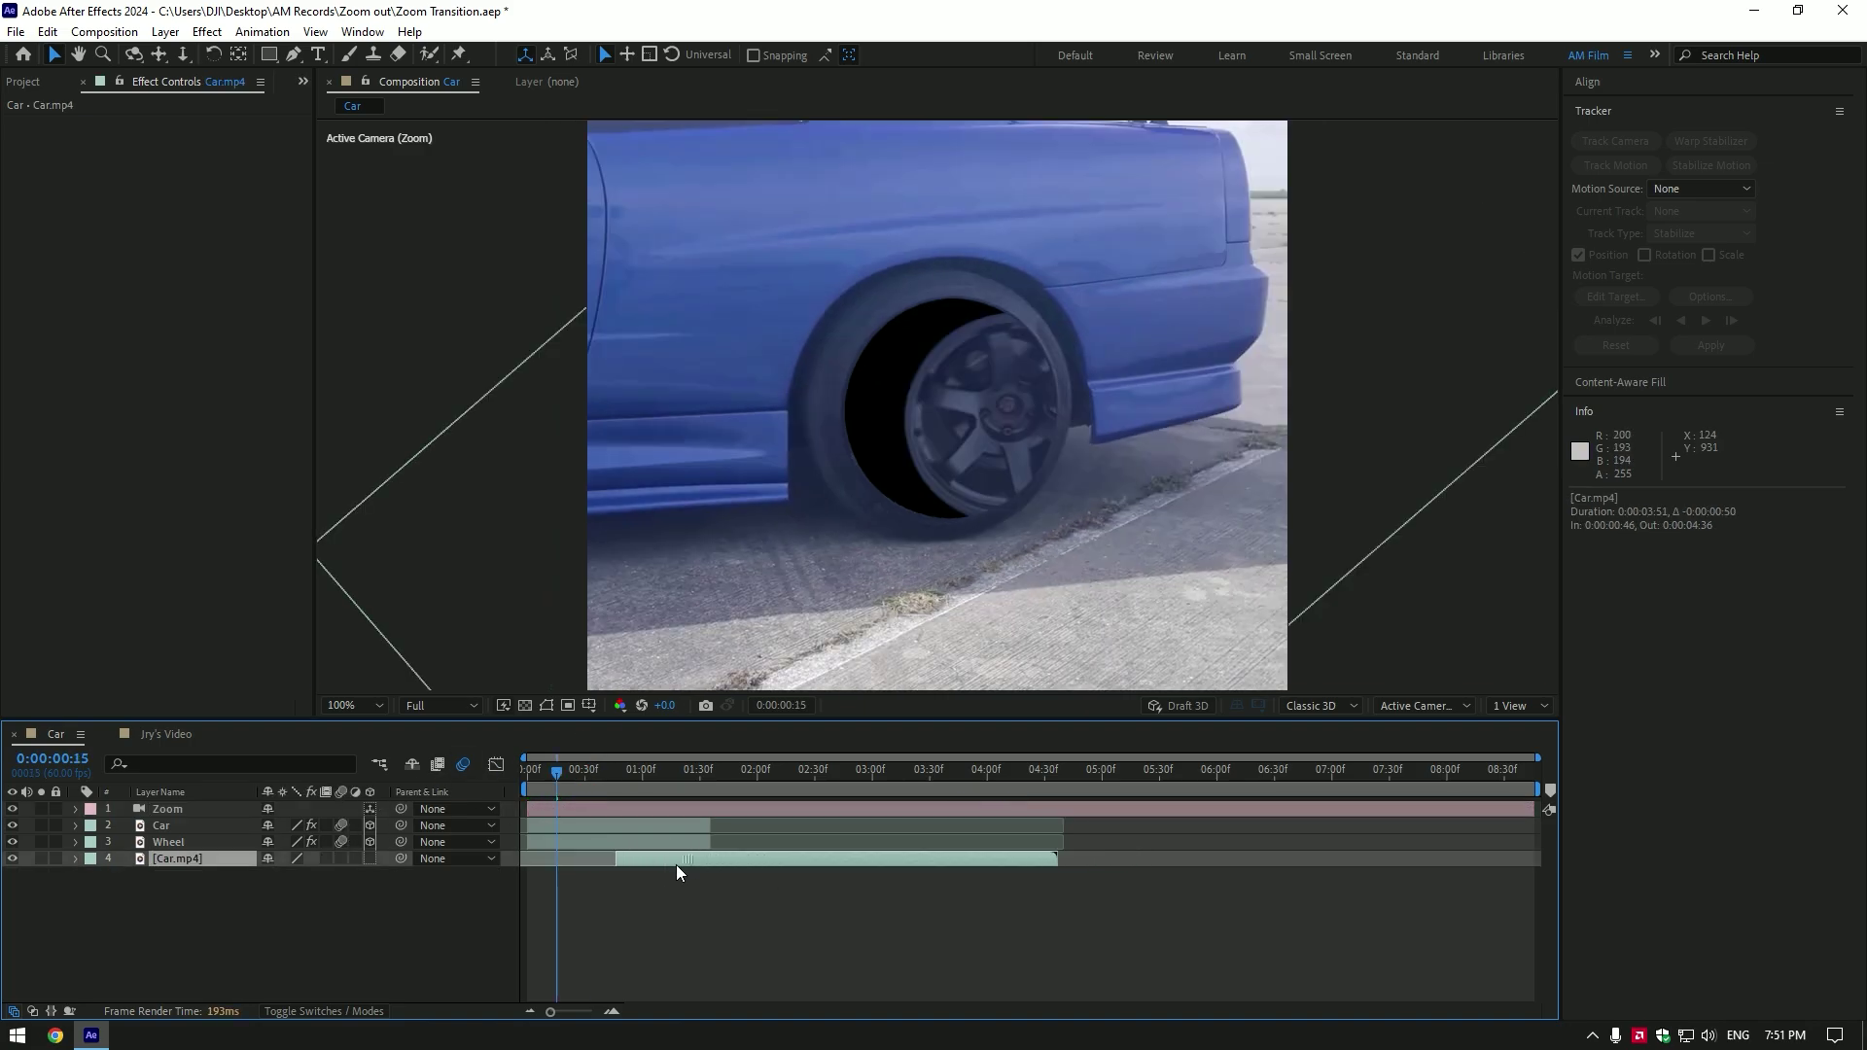
Move Car.mp4 to start at 0:00 and preview the transition from the beginning
drag(782, 866, 602, 867)
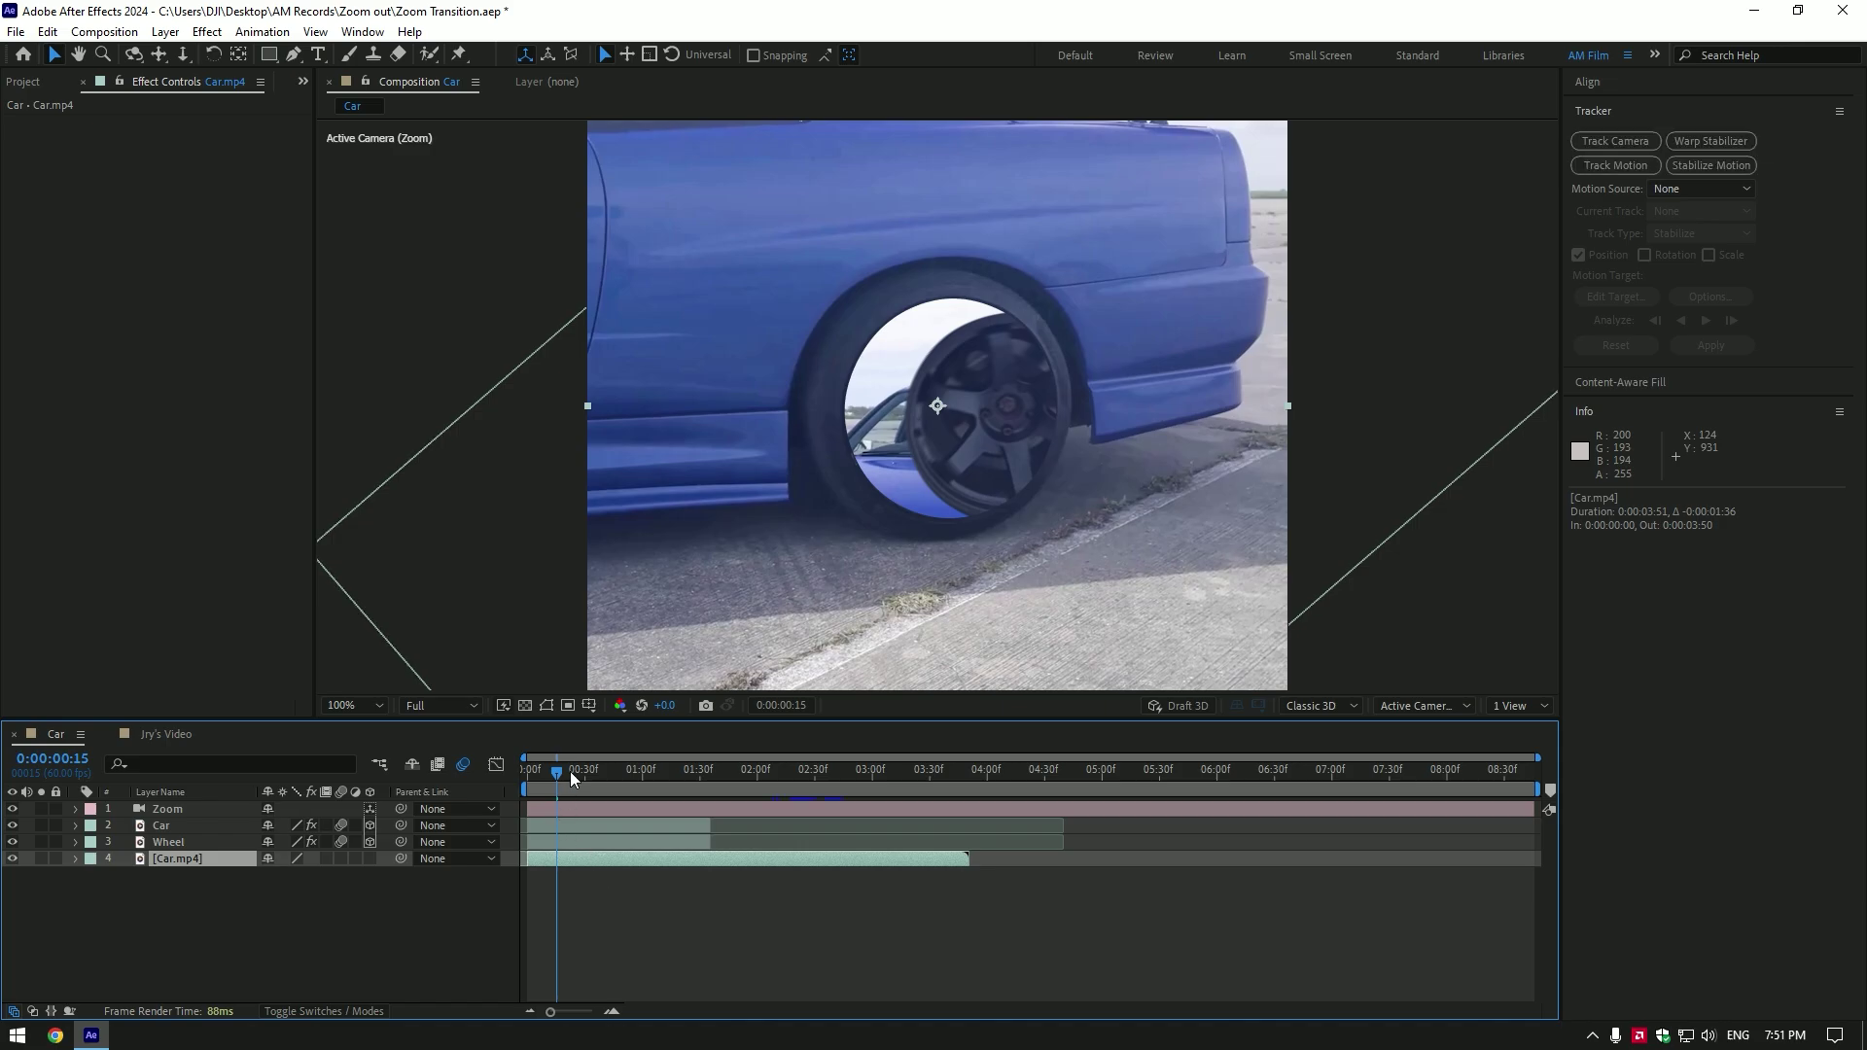
key(Home)
key(space)
key(comma)
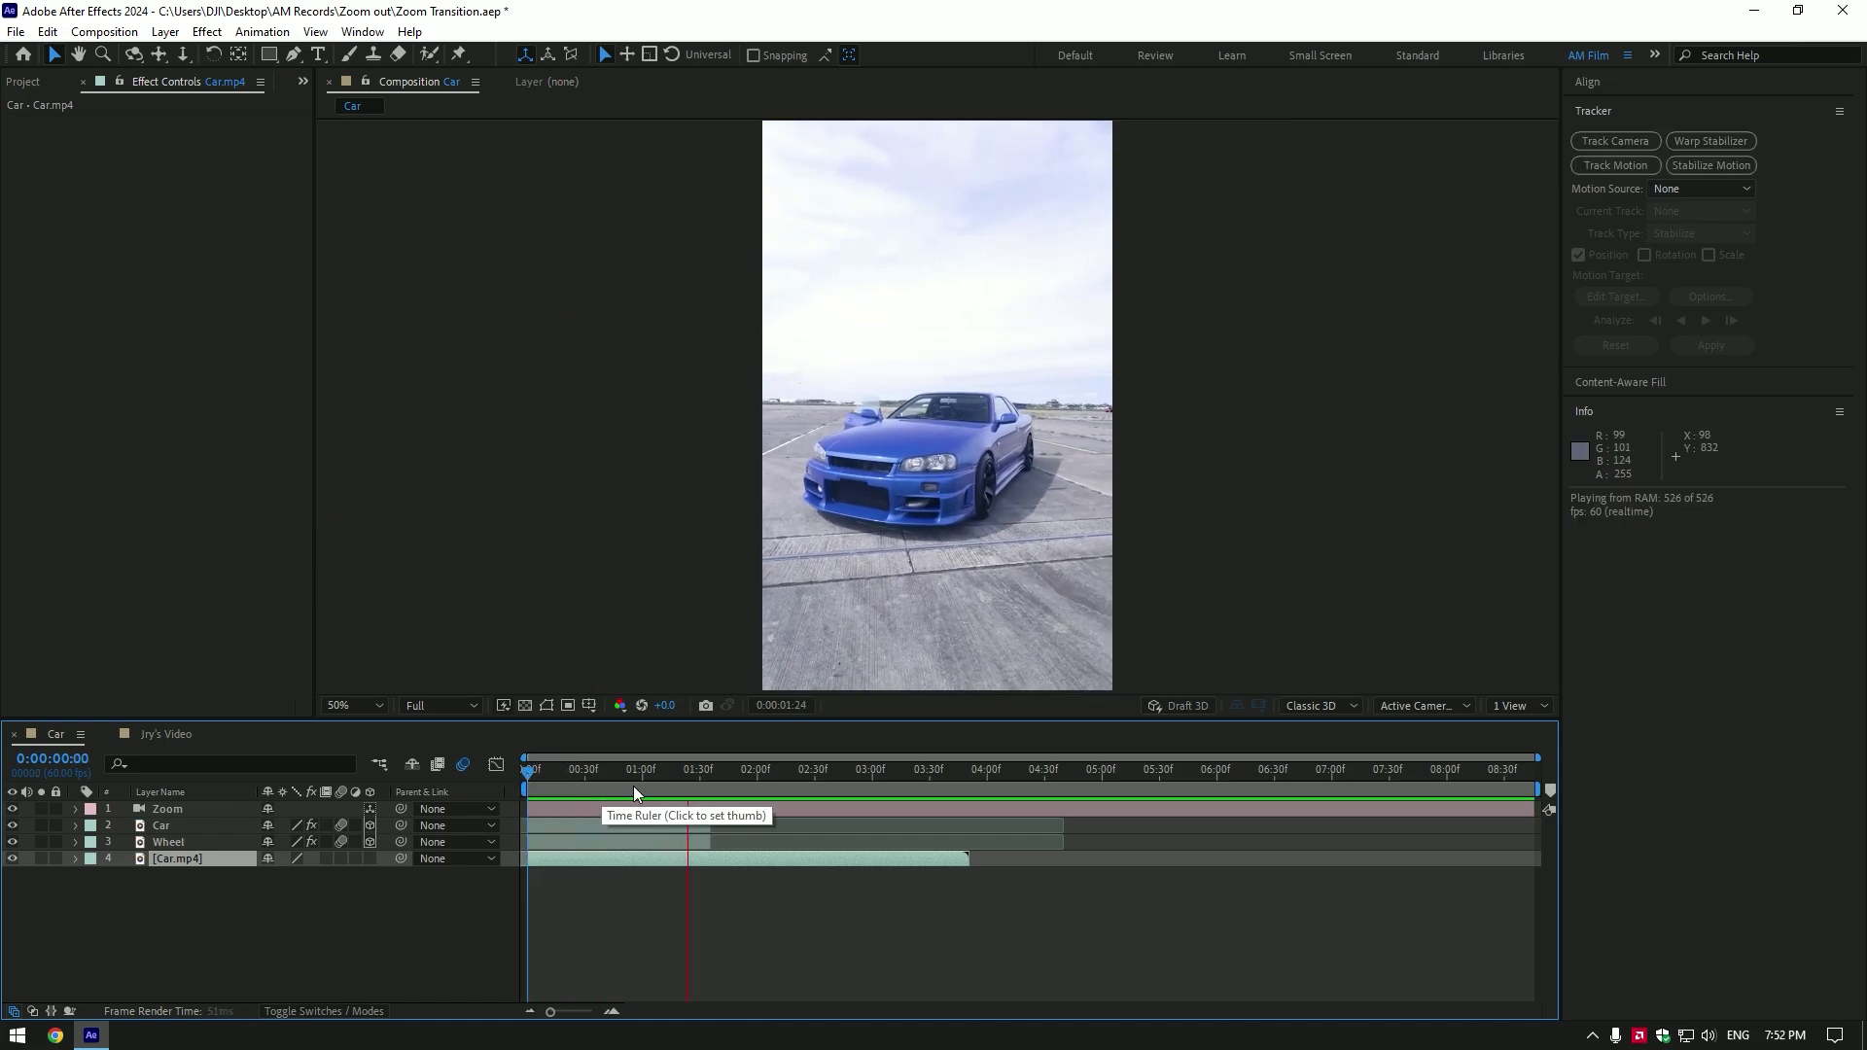
drag(776, 779, 491, 776)
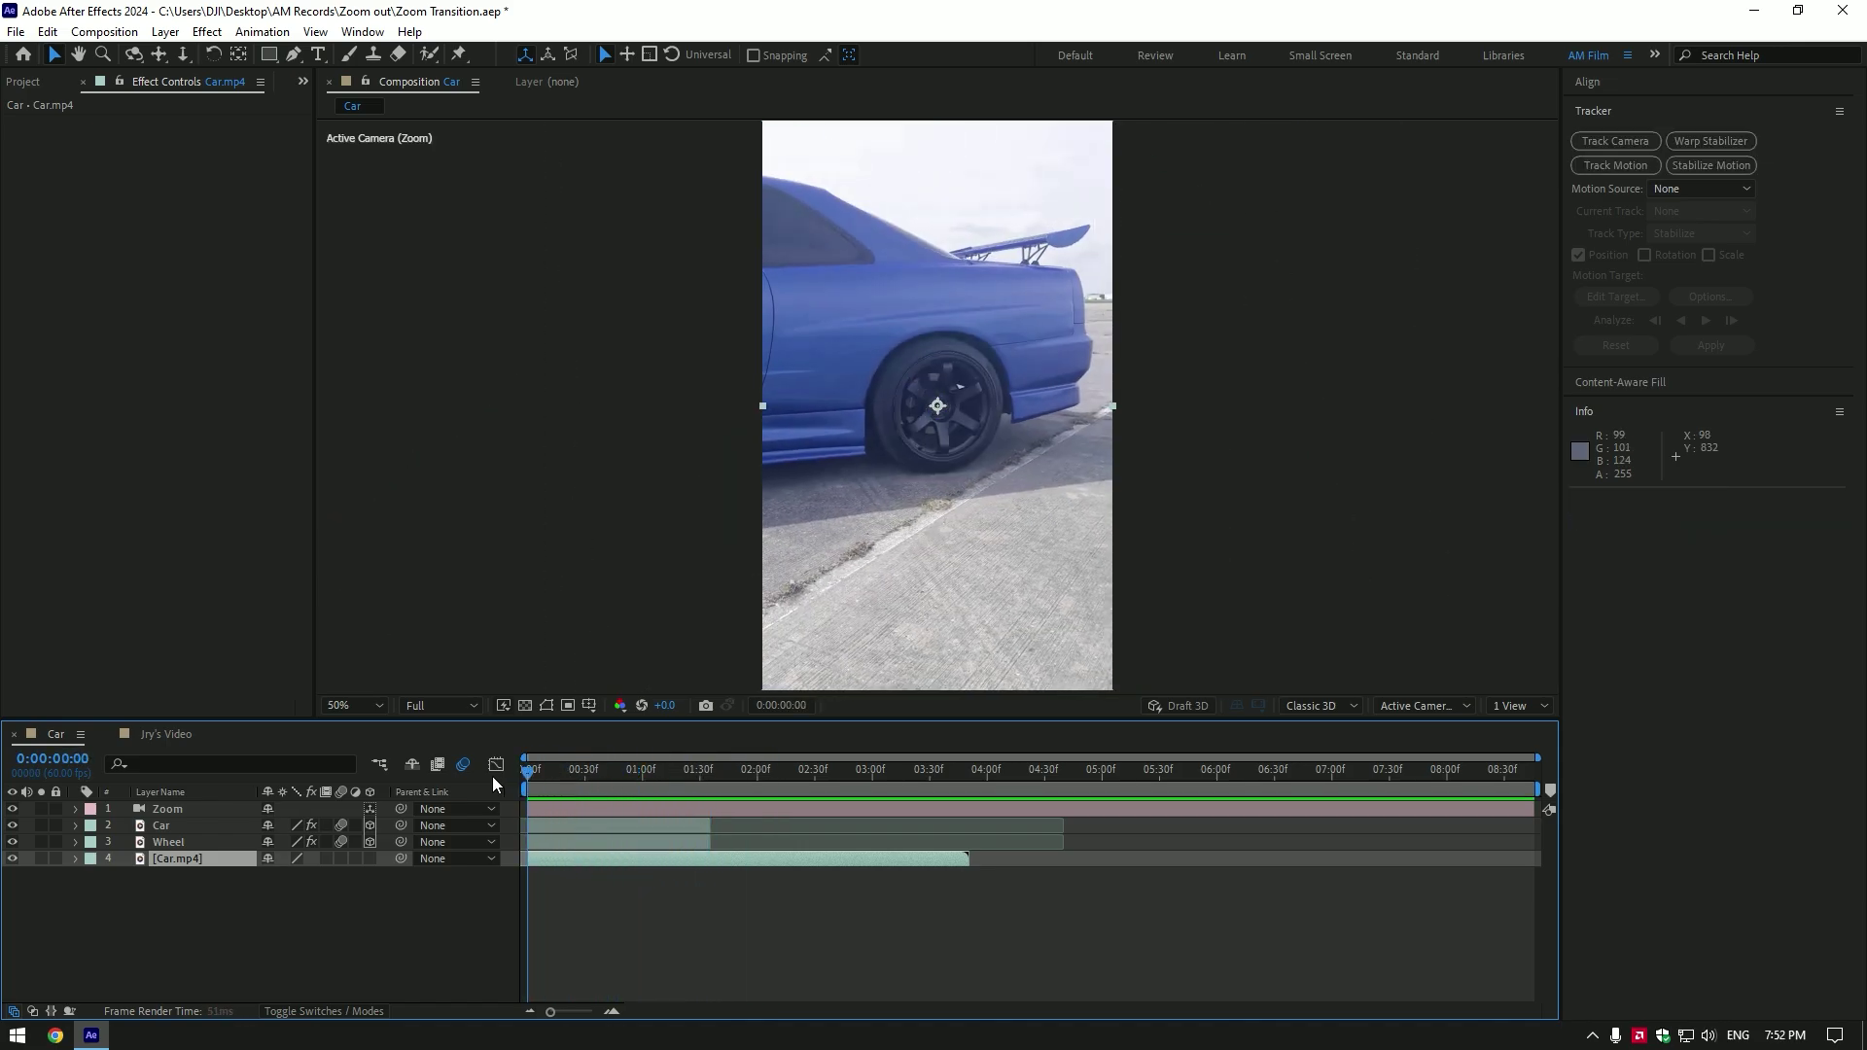
key(space)
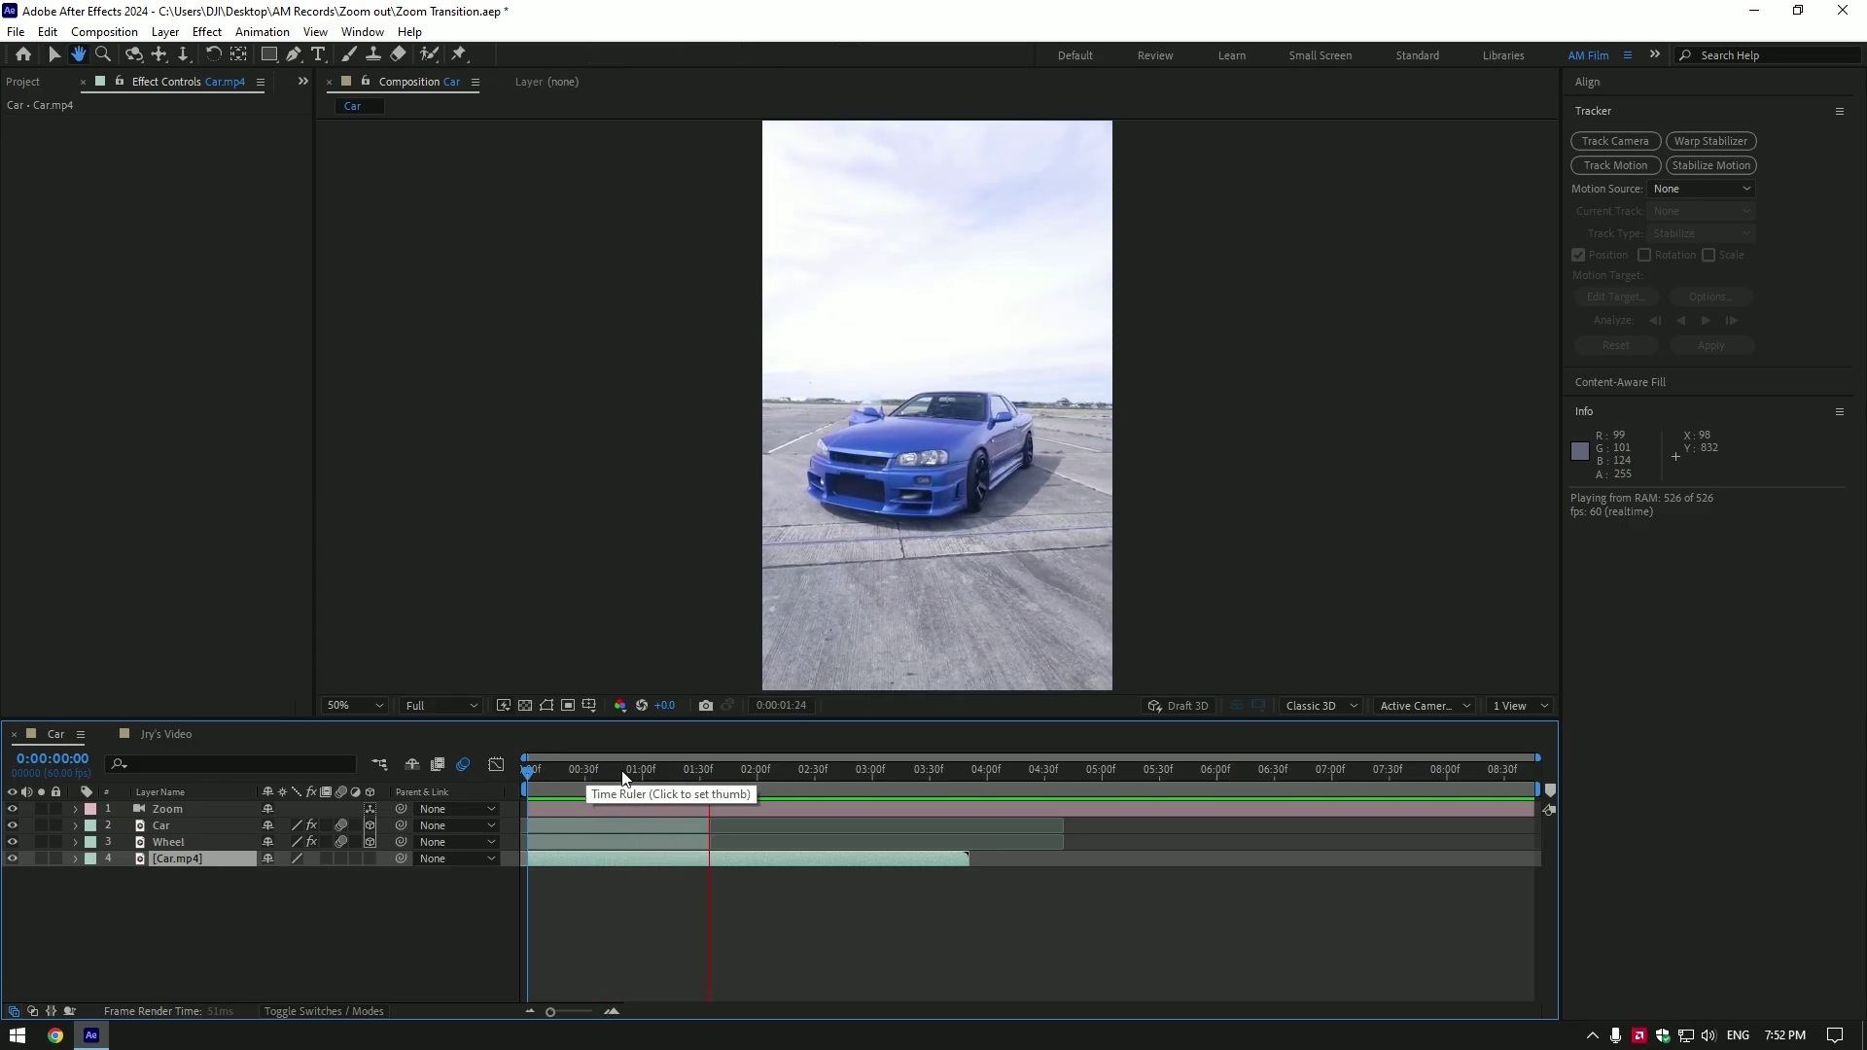